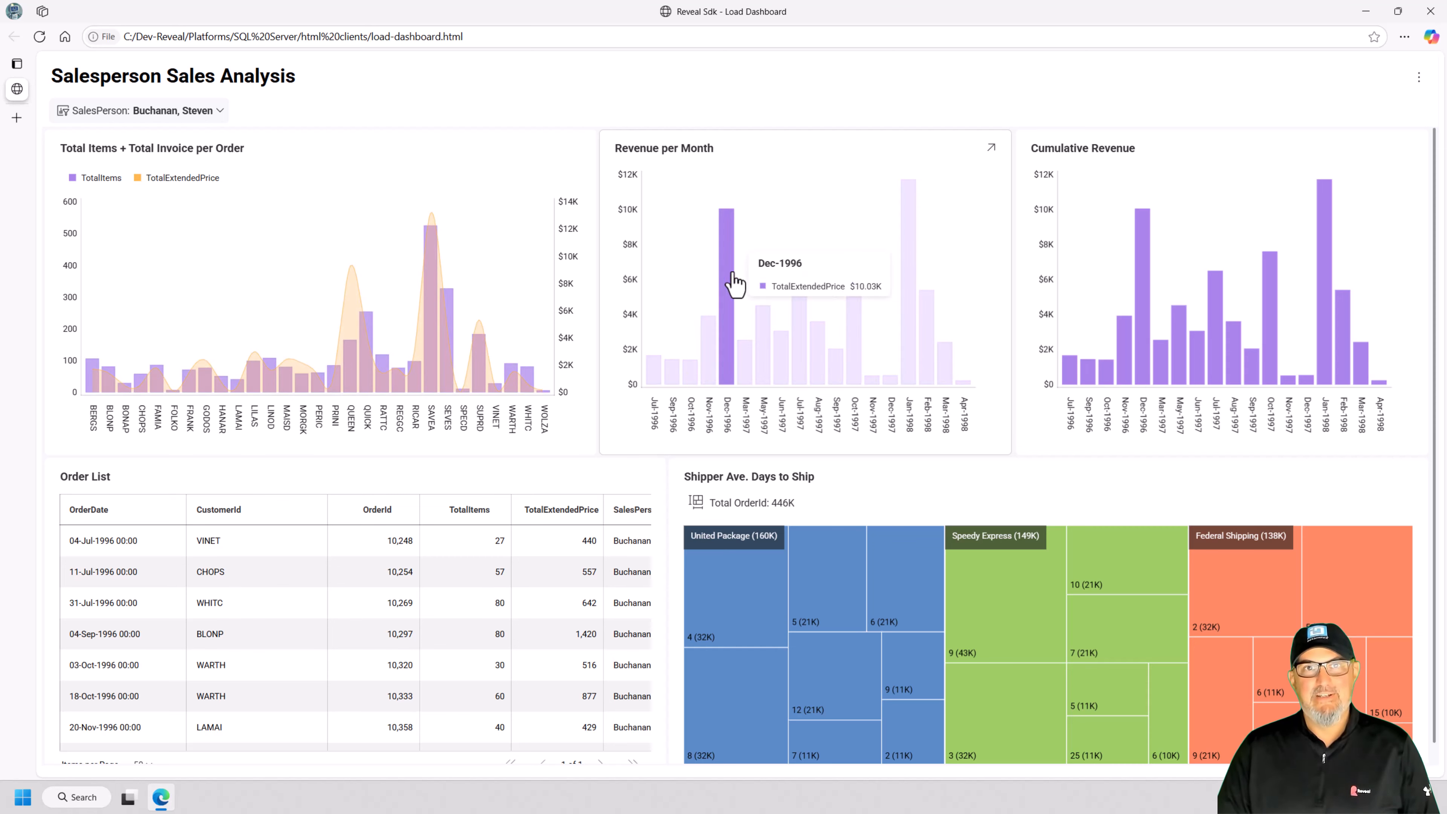
Switch the dashboard to edit mode and open the Revenue per Month visualization in the editor
left_click(1418, 77)
left_click(1343, 116)
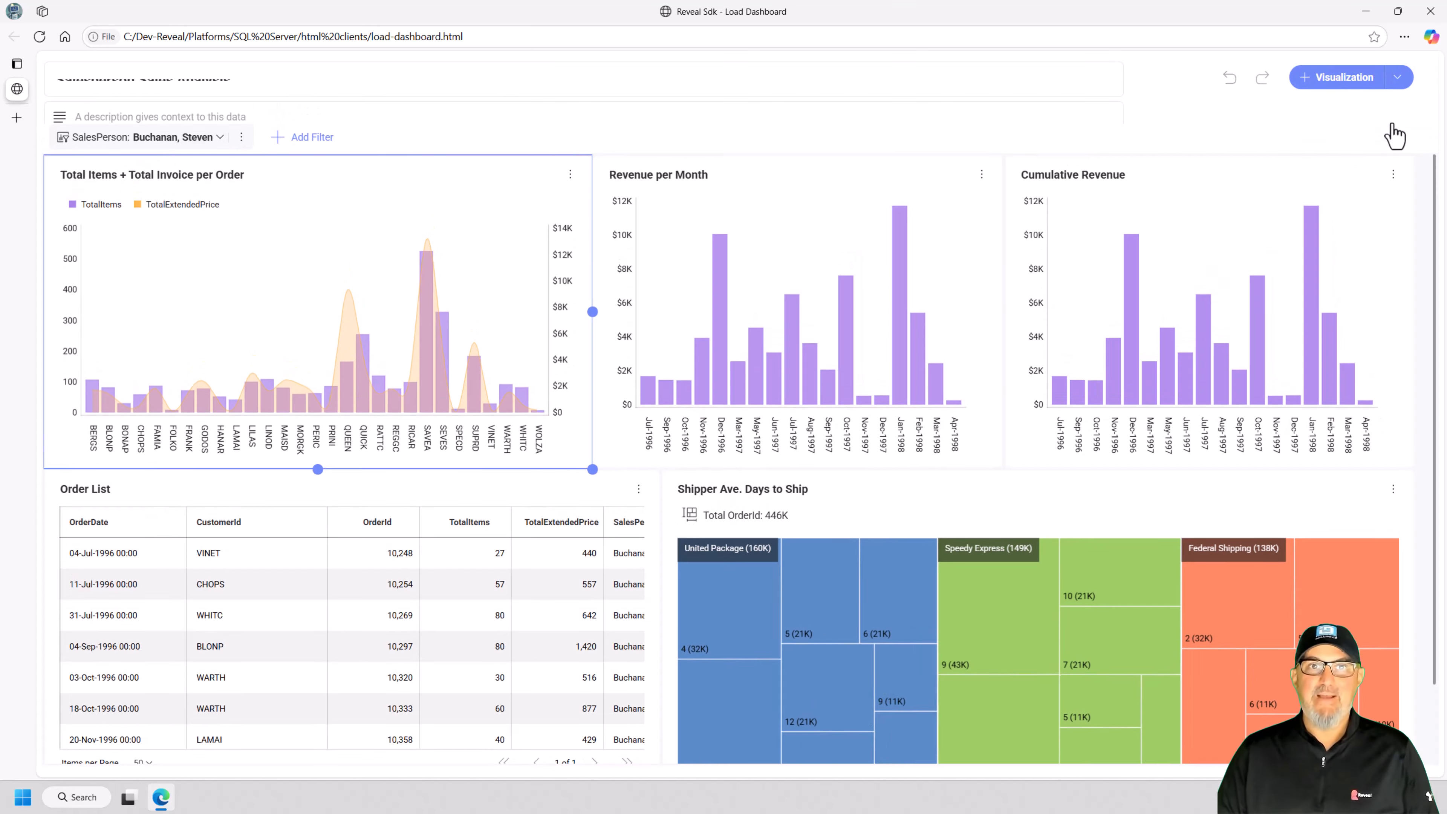
left_click(956, 186)
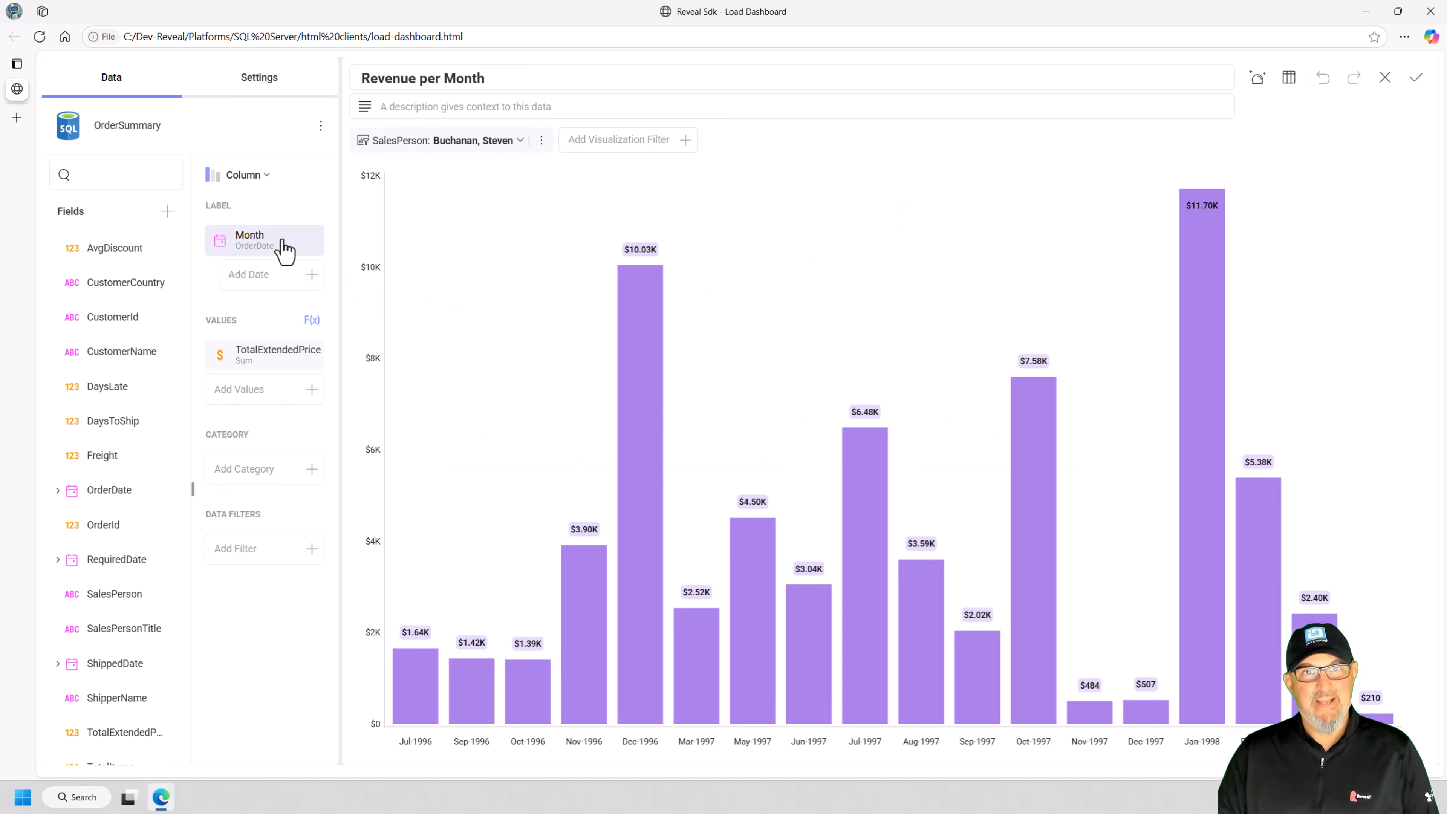
scroll(160, 445, "down", 1)
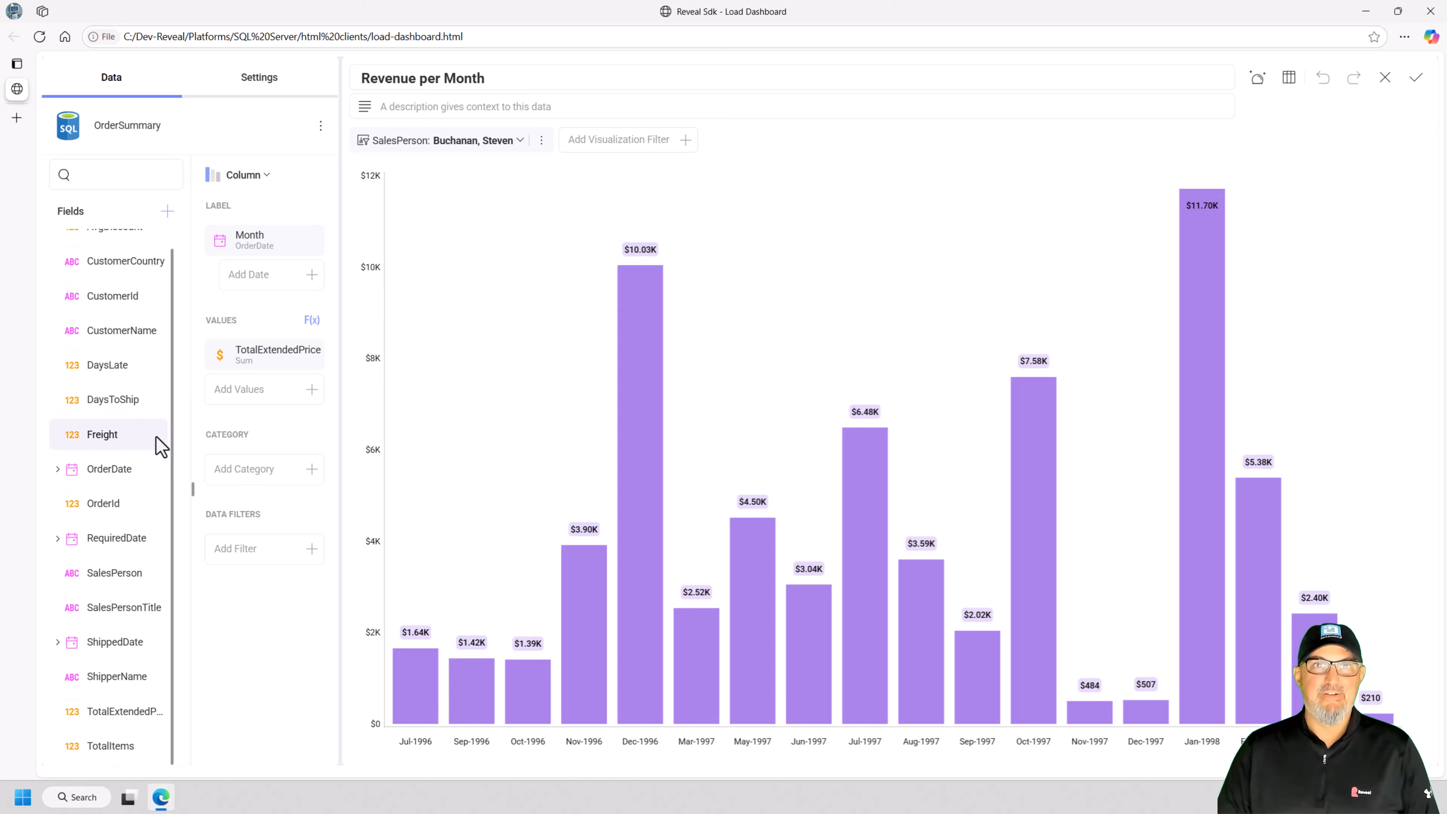
scroll(134, 415, "up", 1)
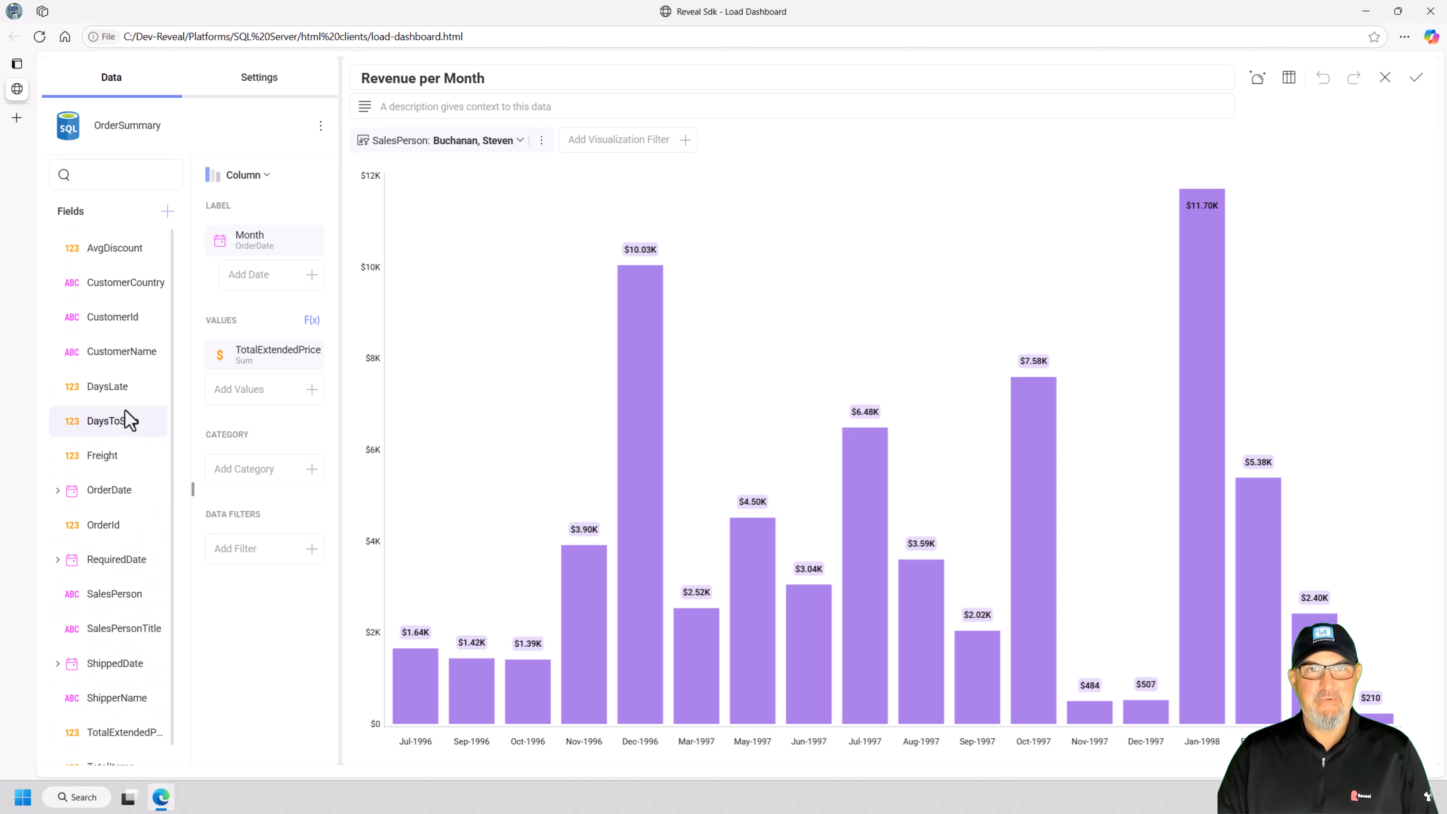
Review the aggregation, type and large number formatting options of the TotalExtendedPrice value, and return to the dashboard
left_click(262, 360)
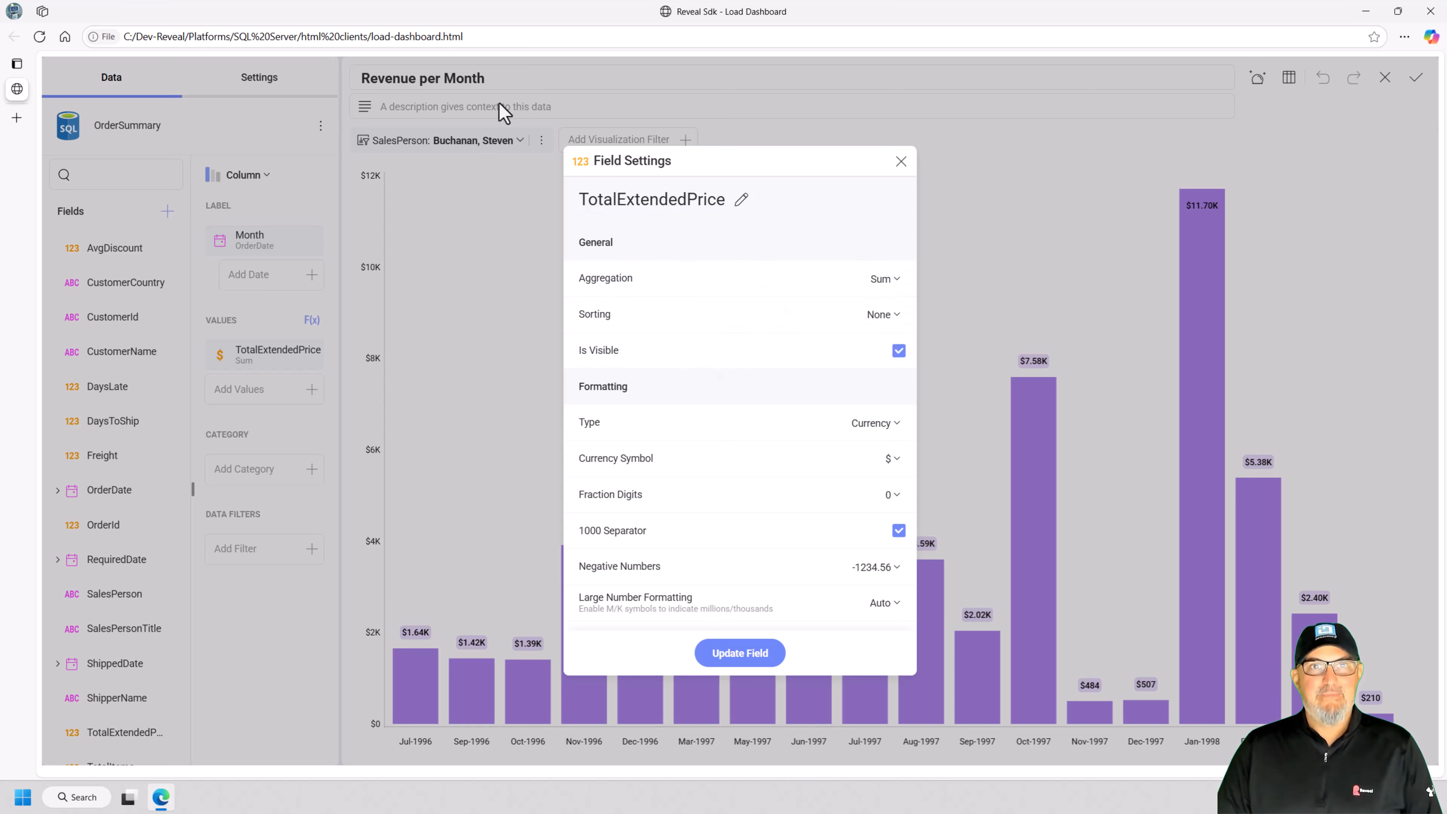
left_click(877, 279)
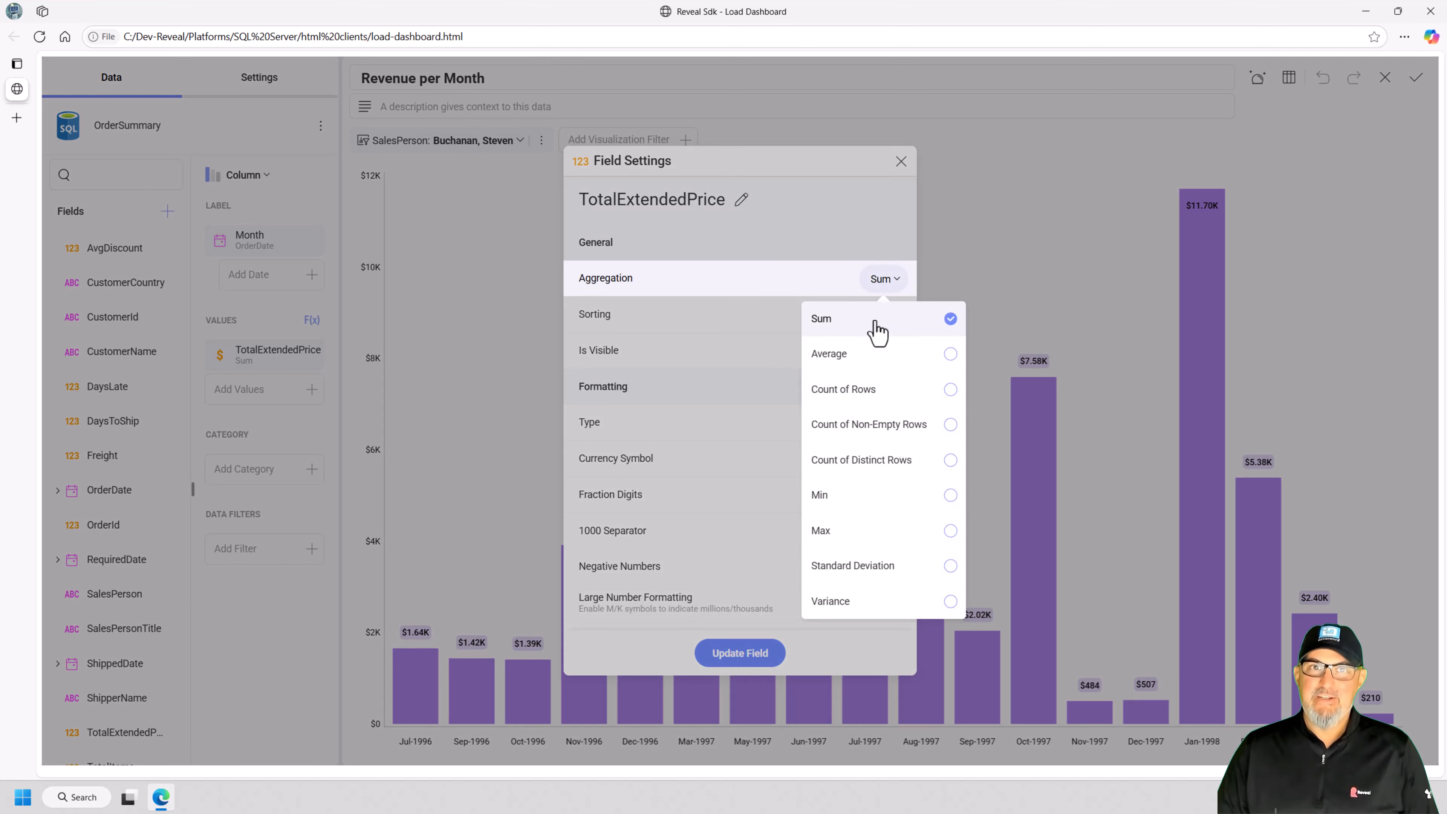
left_click(898, 282)
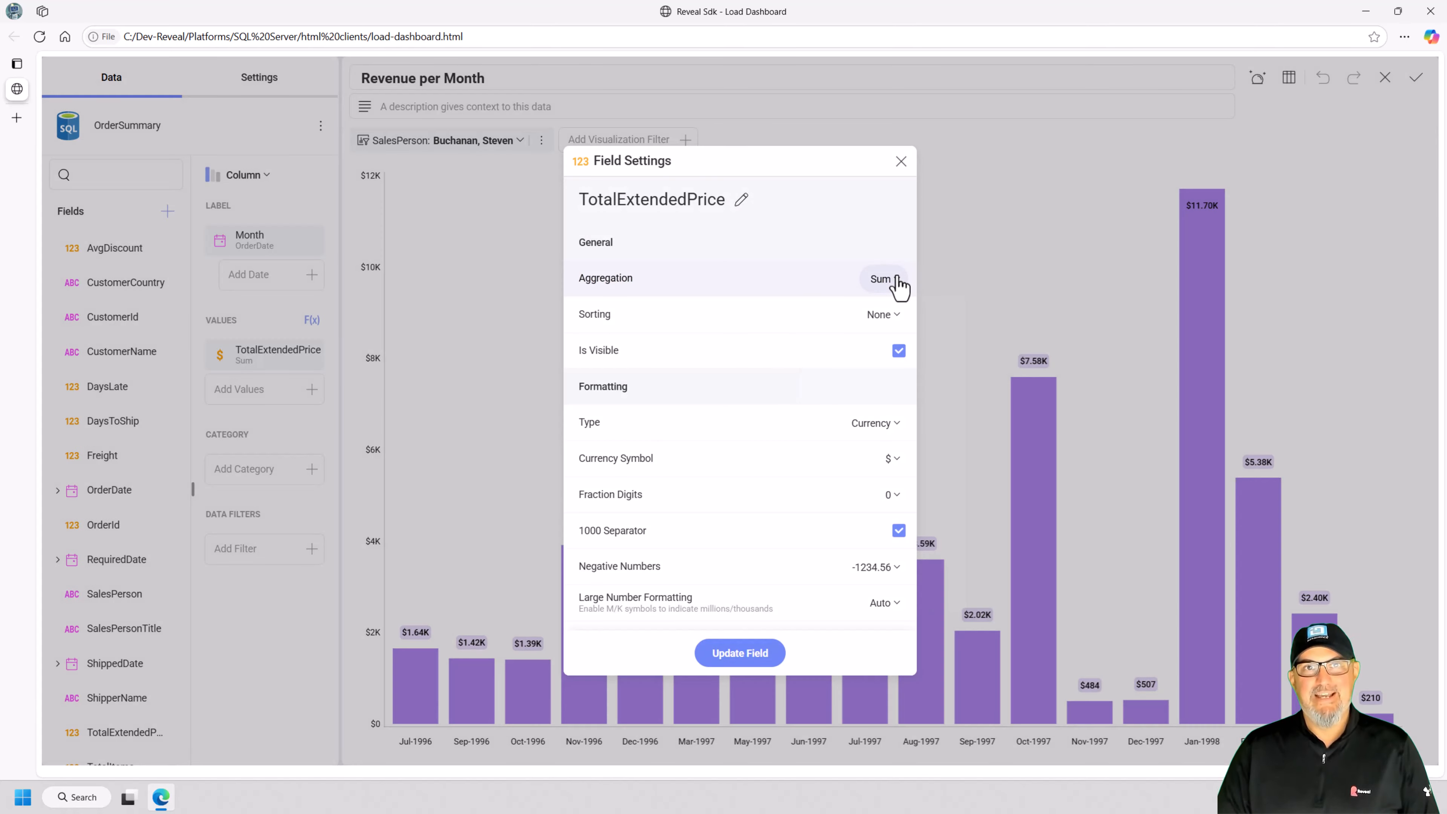
left_click(896, 433)
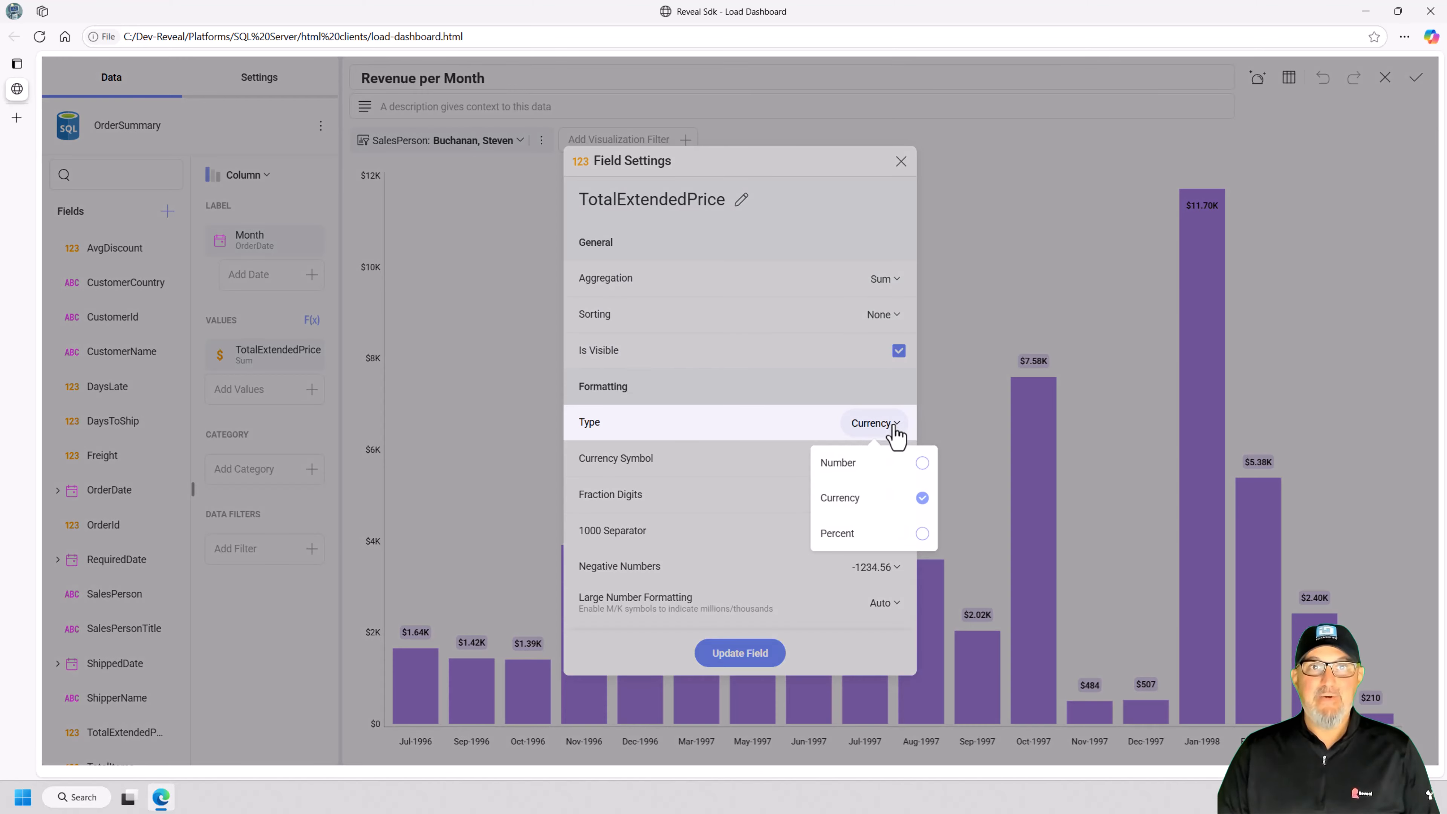
left_click(896, 435)
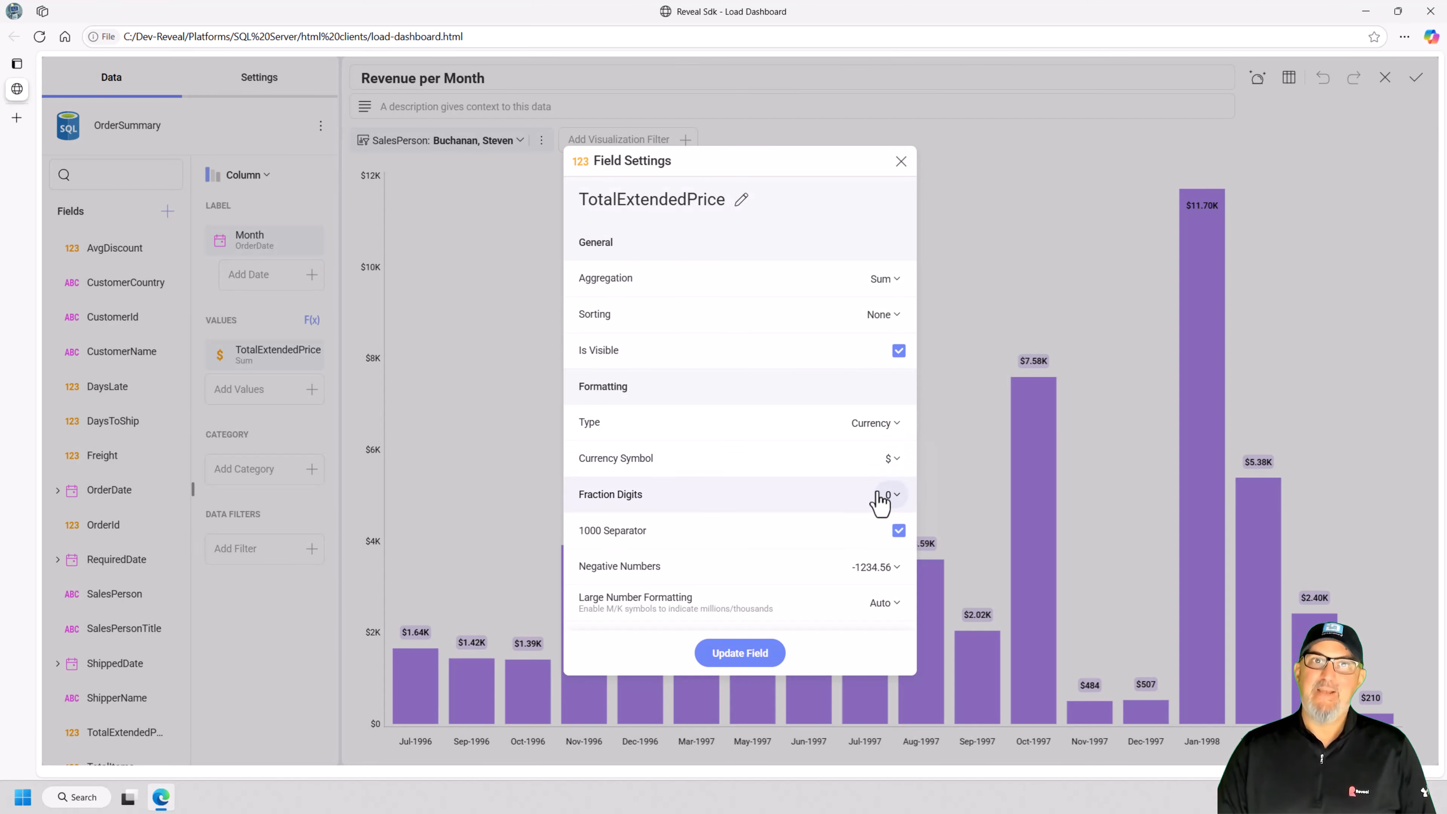
left_click(881, 604)
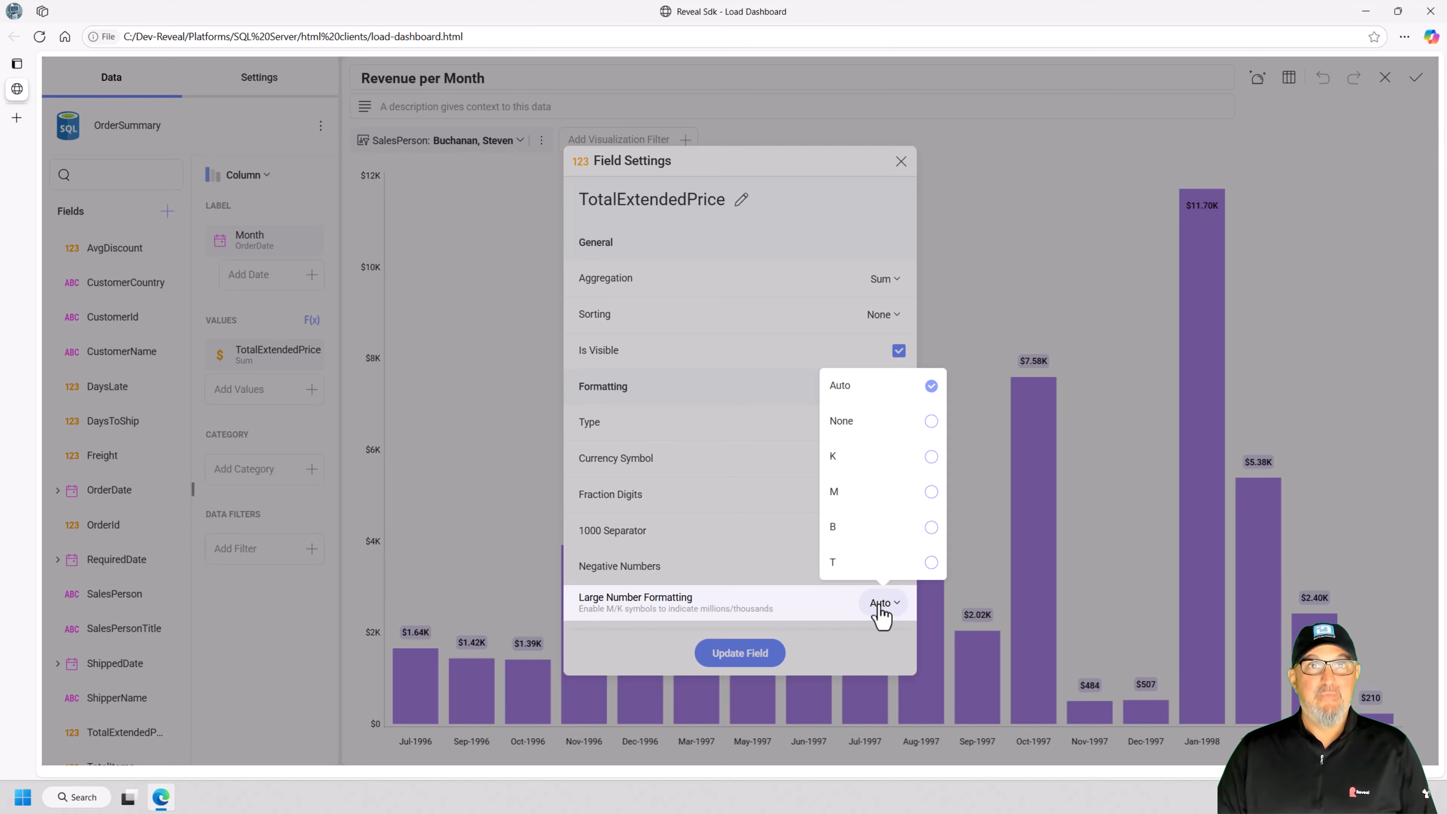
left_click(879, 608)
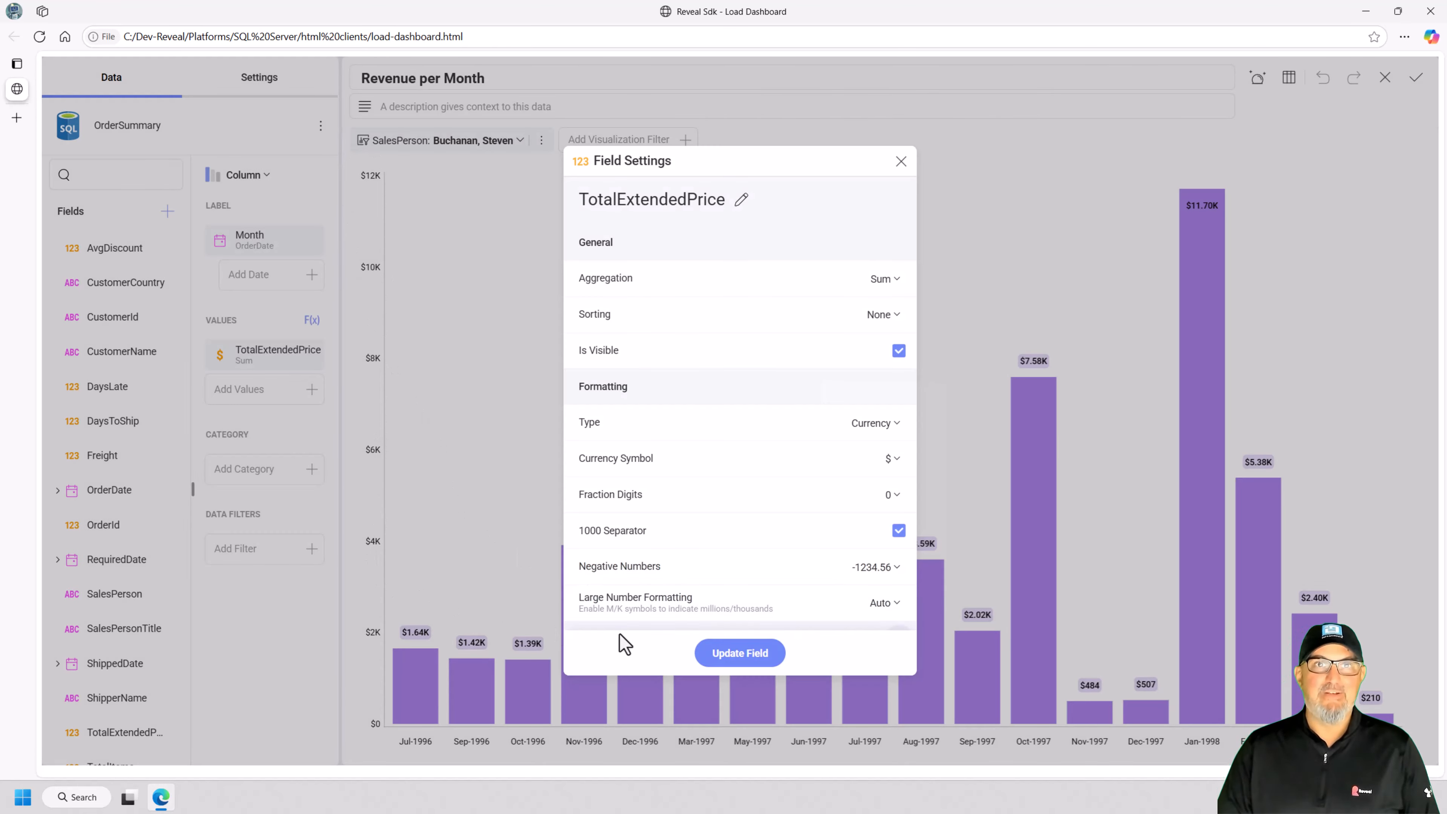
left_click(740, 652)
left_click(1416, 86)
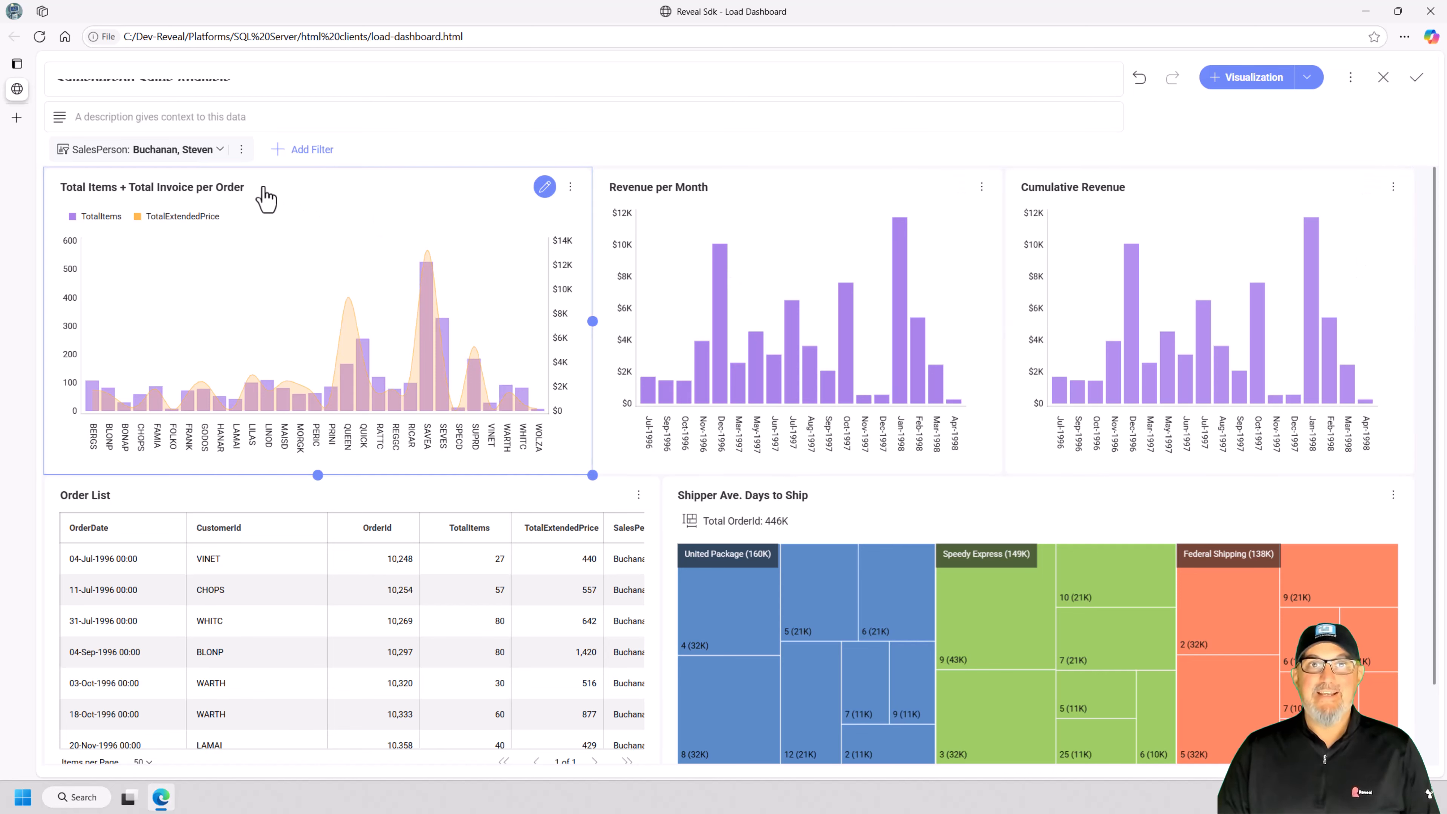
Open the Cumulative Revenue visualization for editing and check the options for adding a field to its data source
left_click(194, 149)
left_click(208, 152)
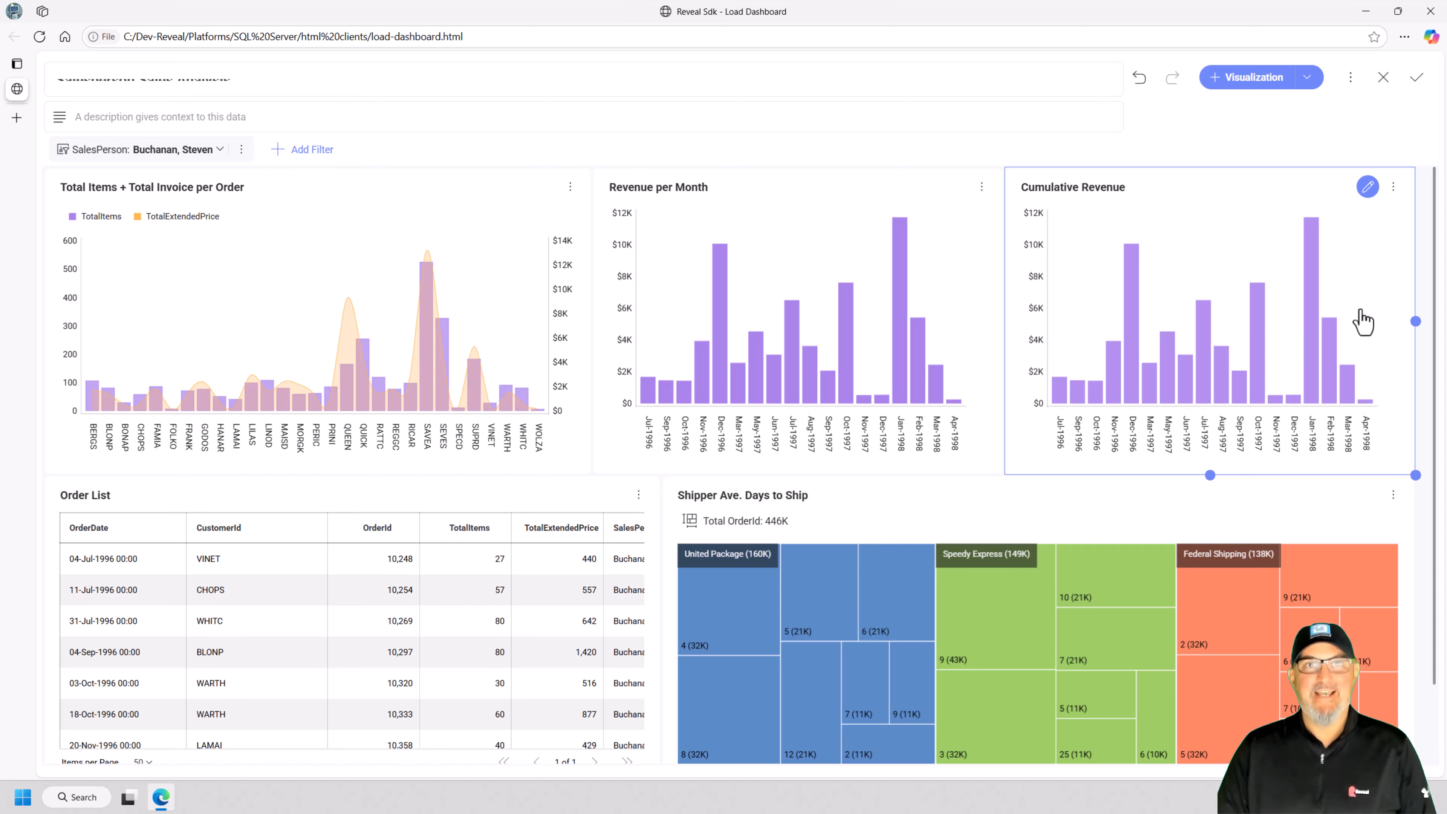
left_click(1368, 187)
mouse_move(488, 368)
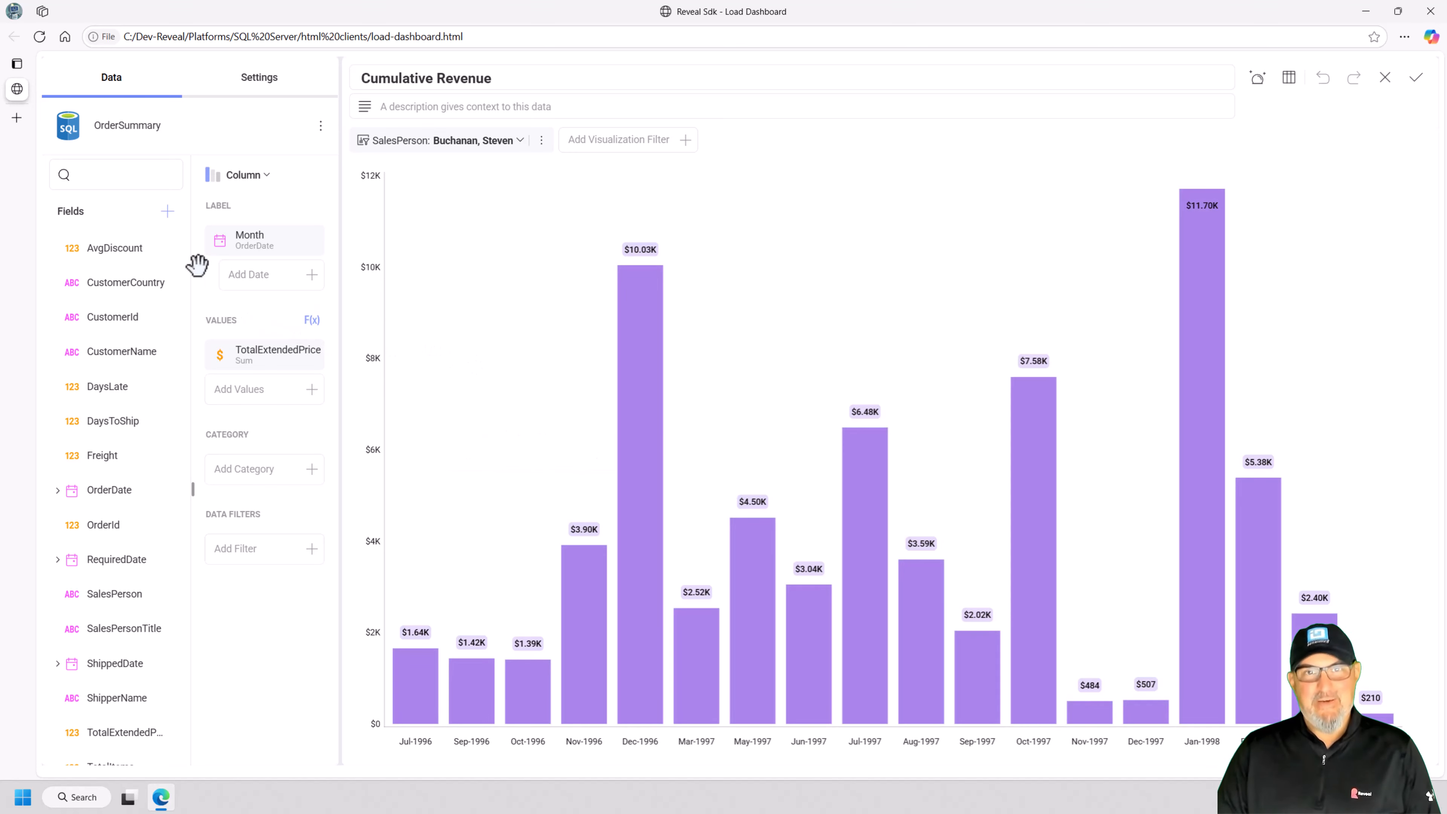
left_click(167, 211)
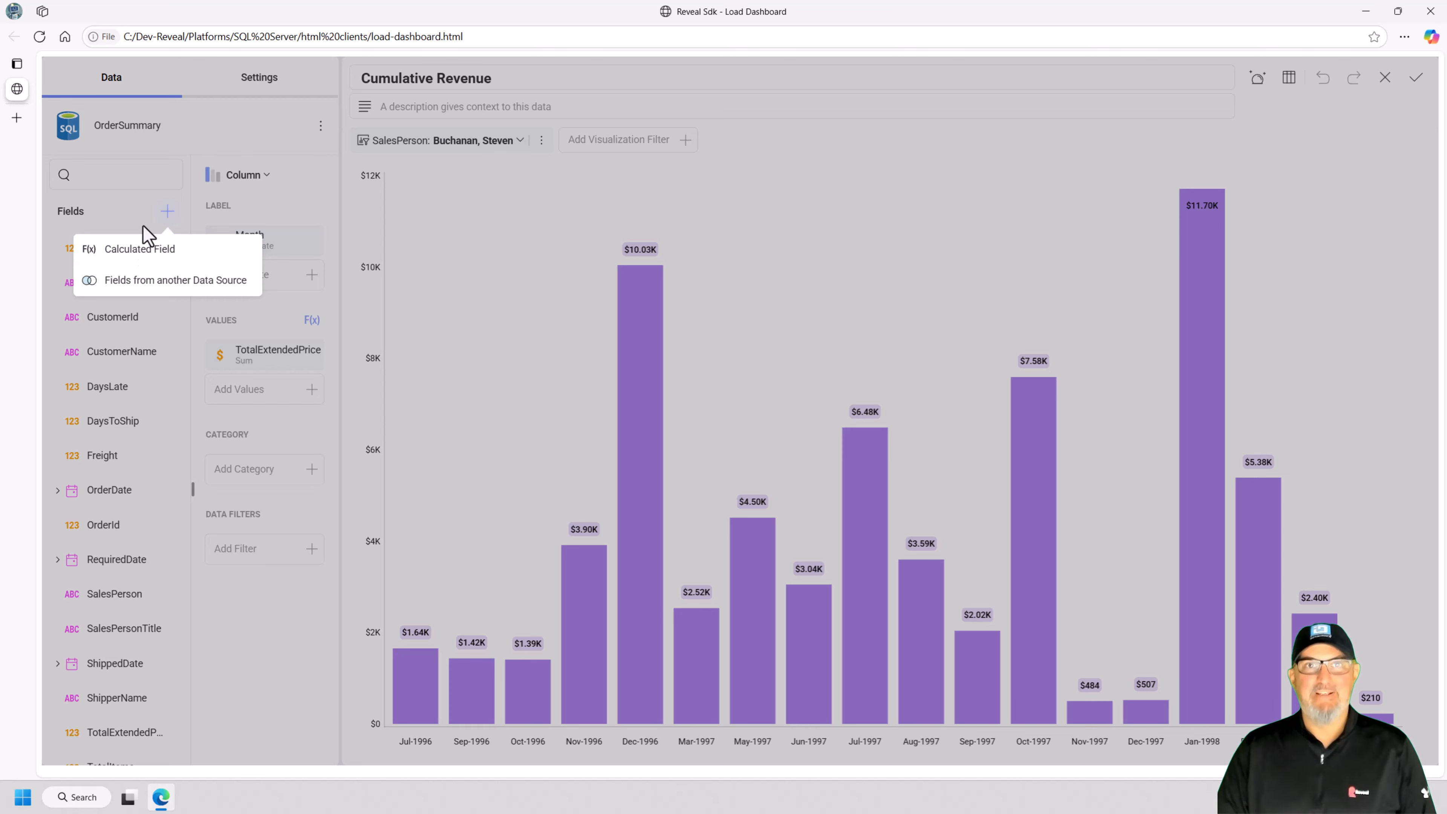
left_click(127, 213)
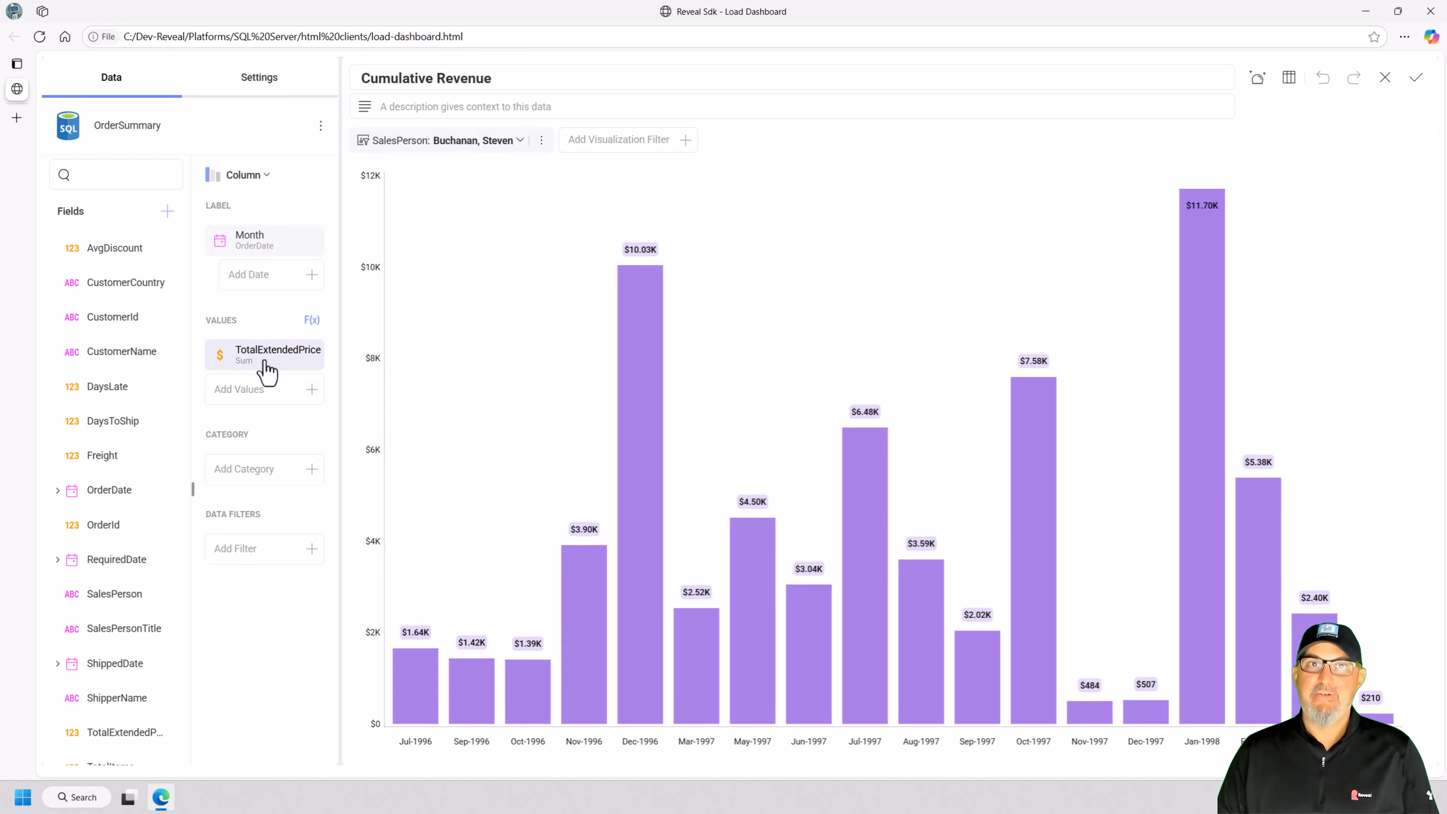
Start a new calculated field for the chart's values, name it CumulativeData and copy that name
left_click(312, 321)
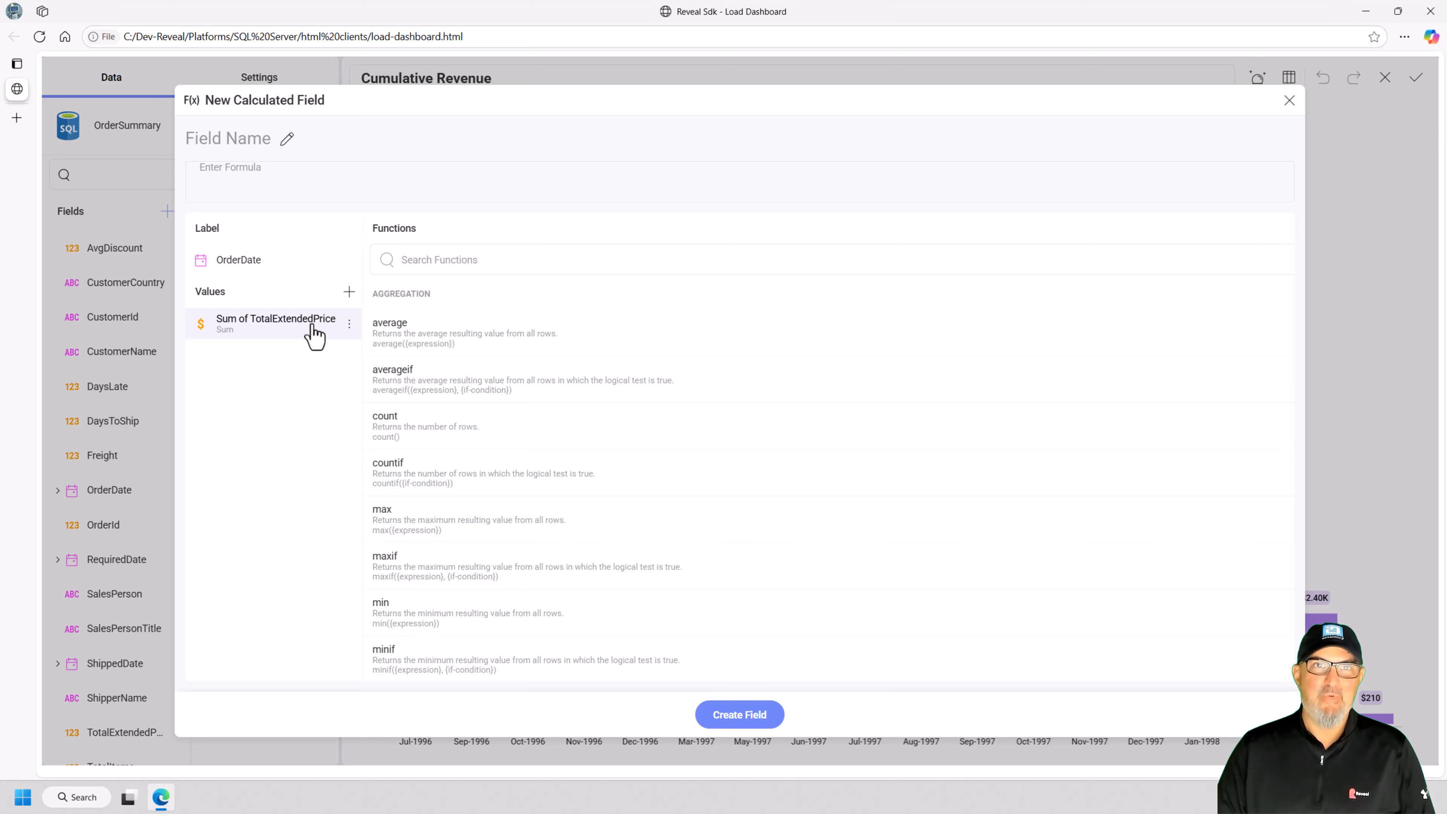
left_click(523, 257)
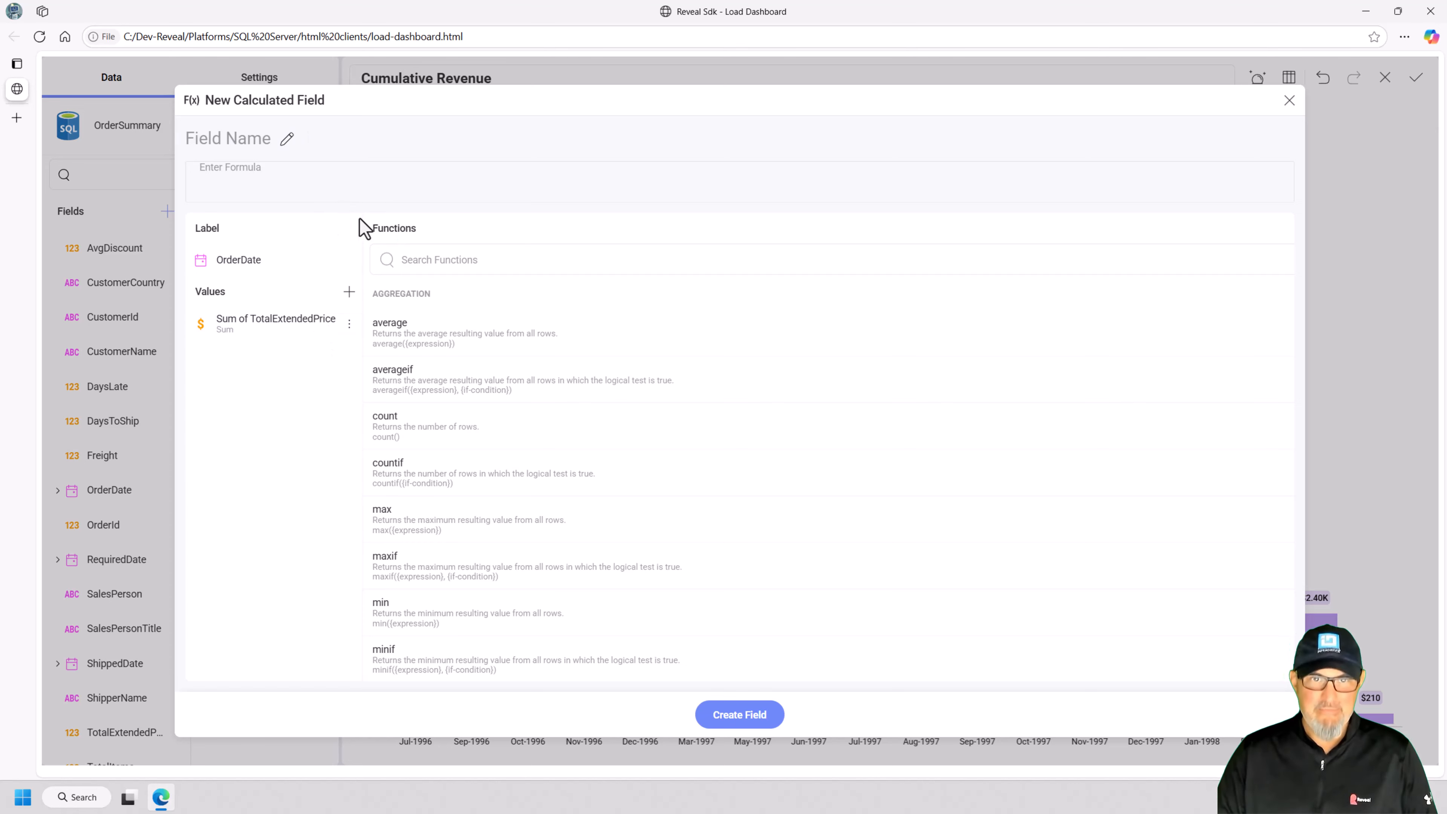
left_click(287, 140)
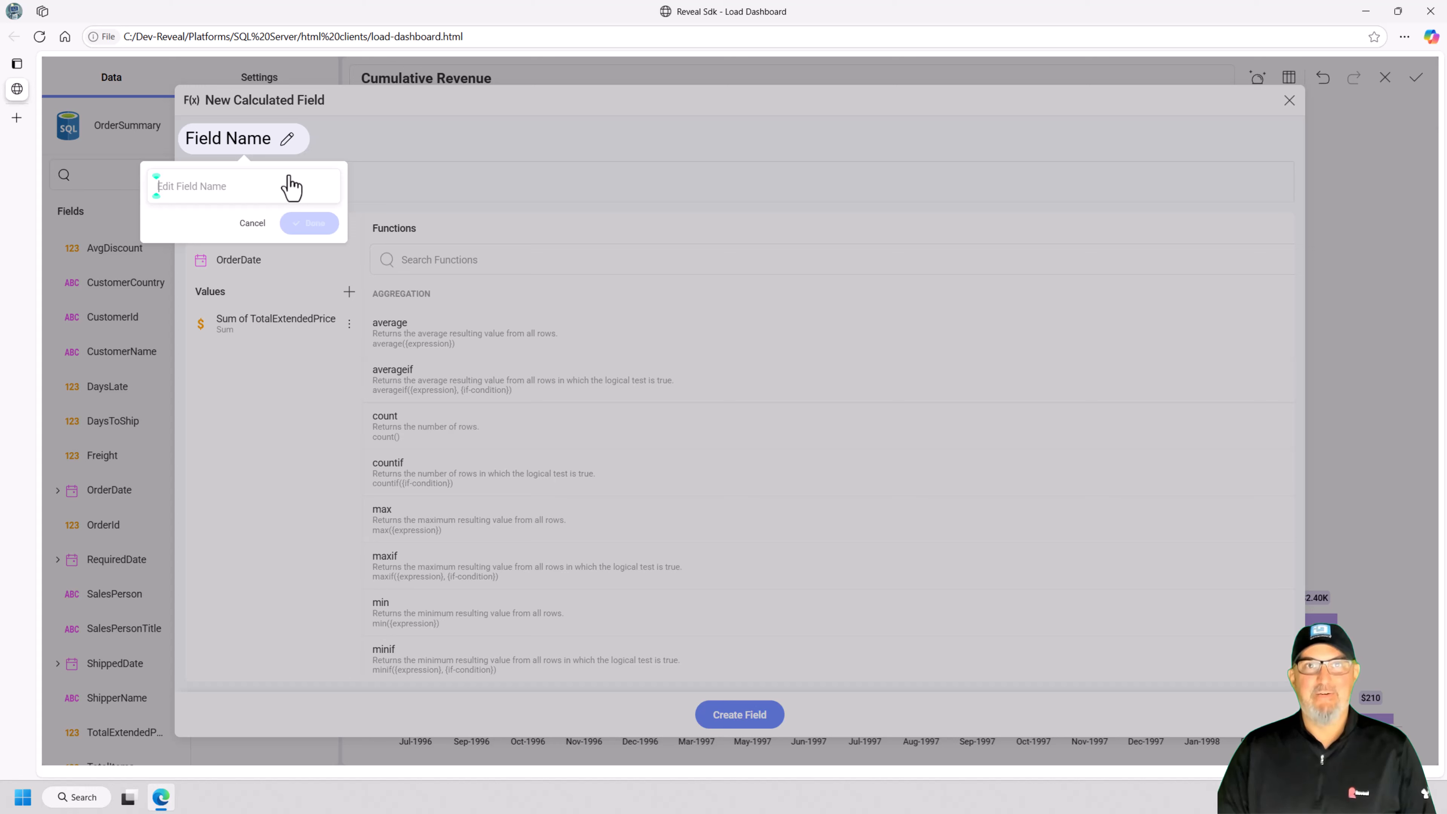
type("Cumulat")
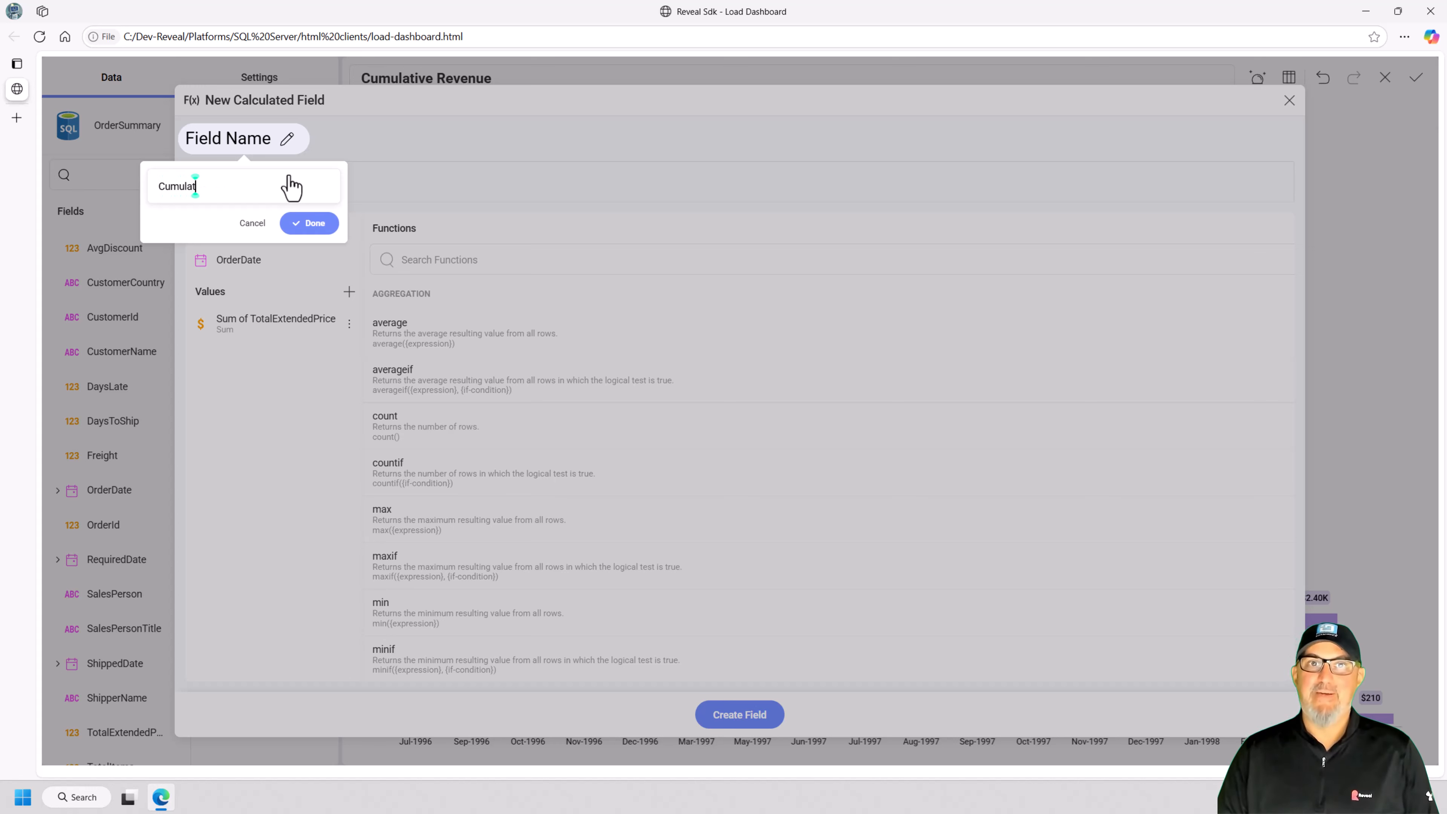
type("ive")
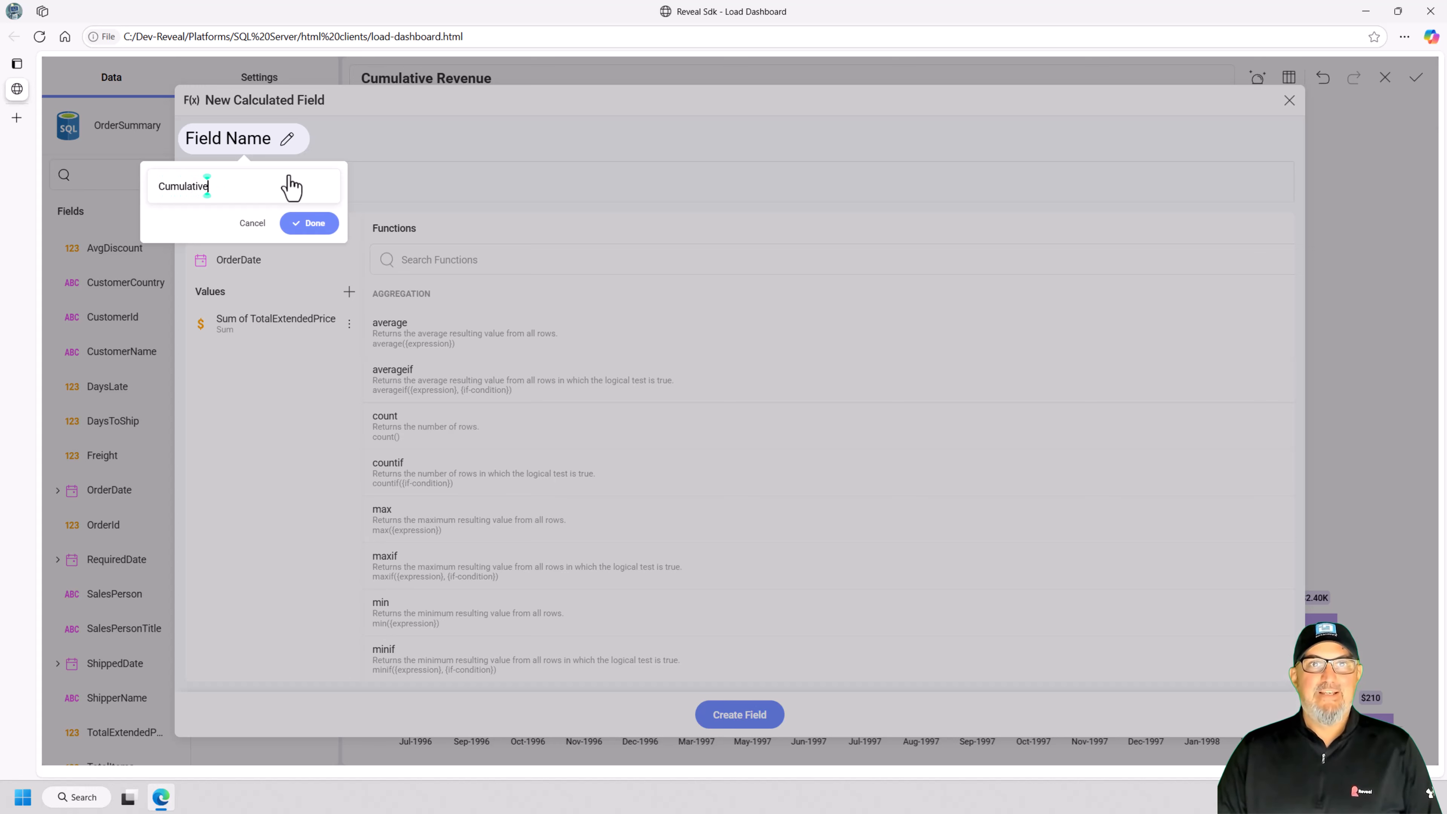
type("Data")
left_click_drag(231, 186, 132, 185)
key("ctrl+c")
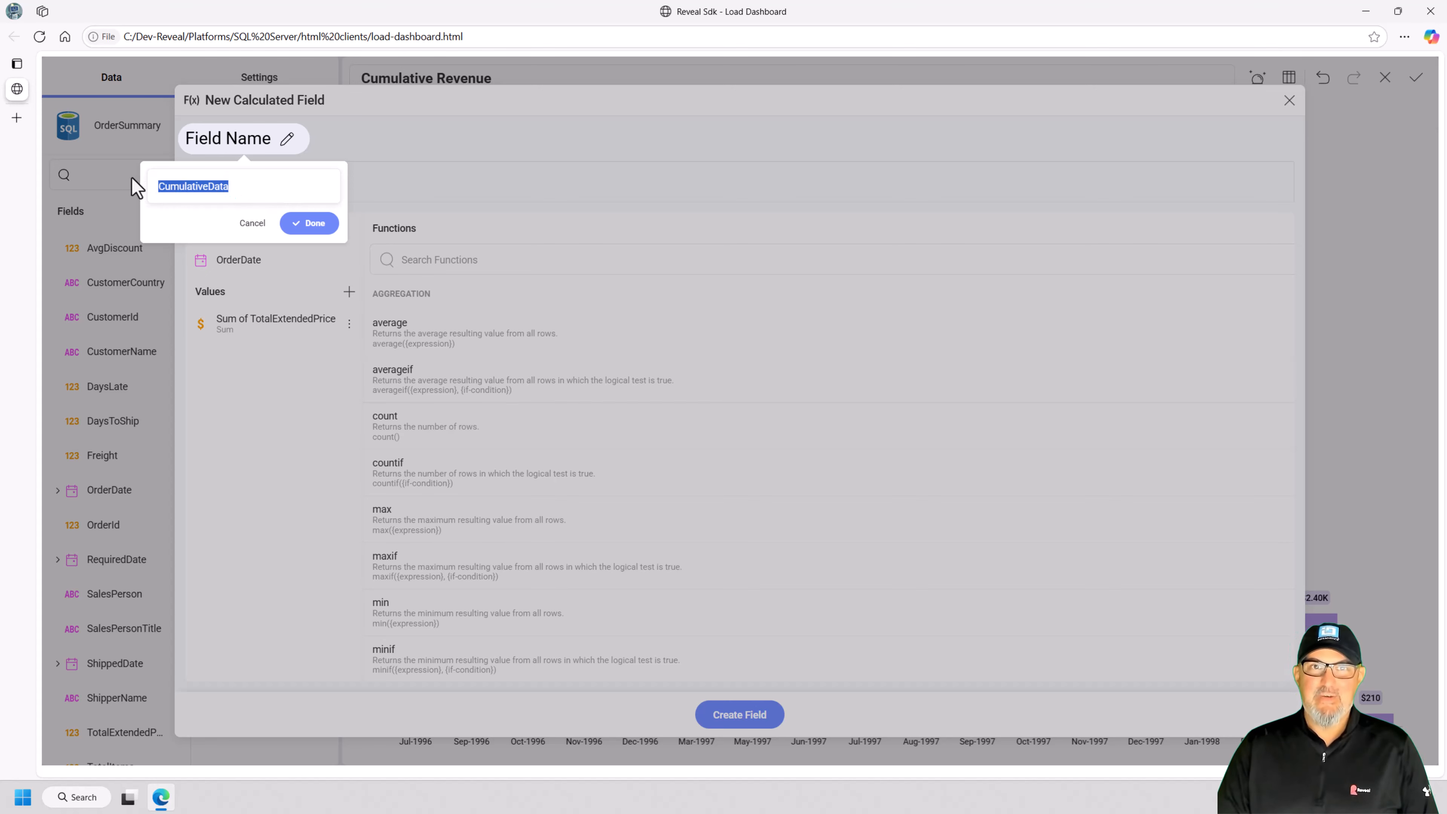
left_click(309, 223)
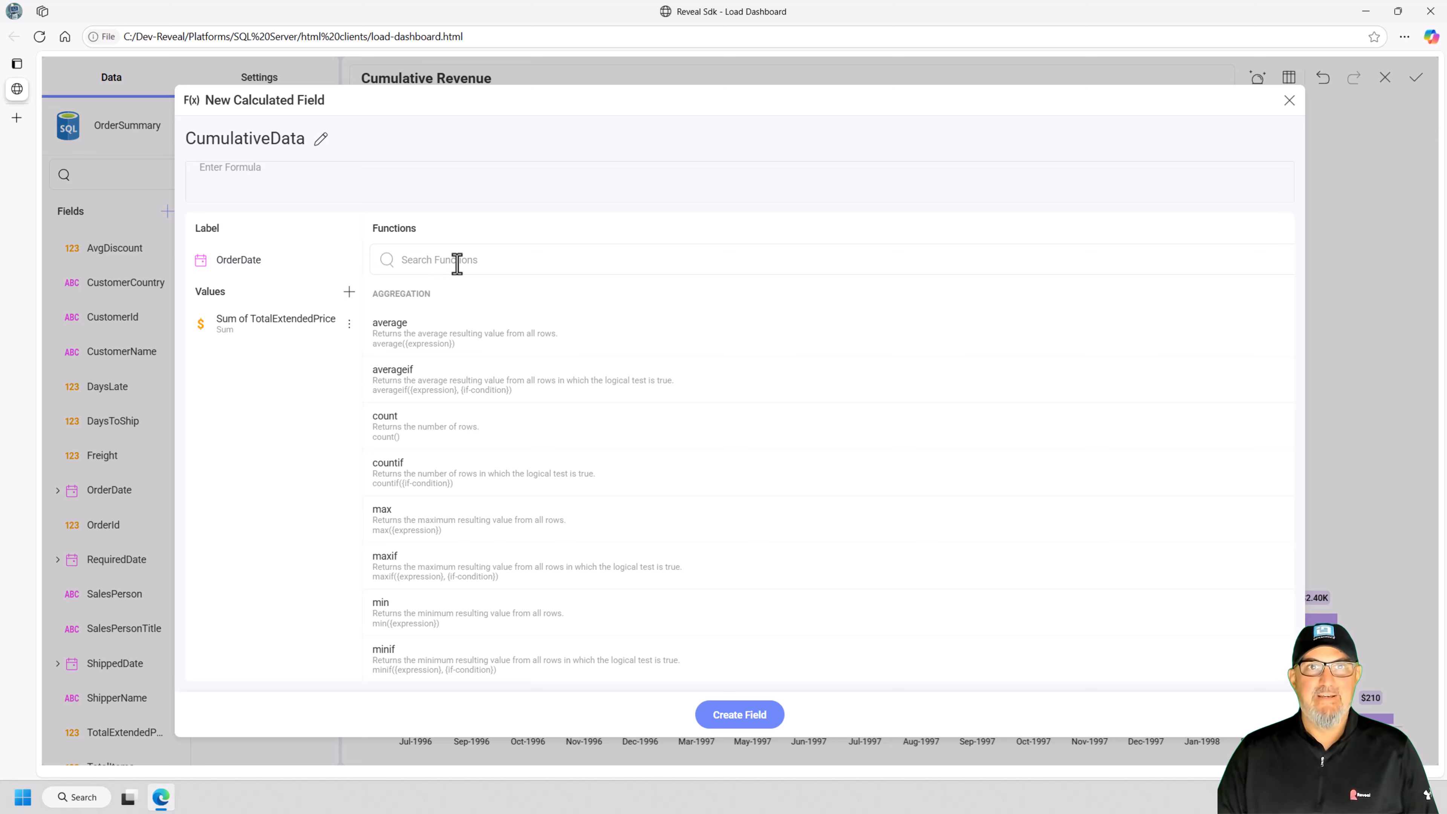
Find the previous function, insert it into the formula and replace its expression parameter with CumulativeData
type("previ")
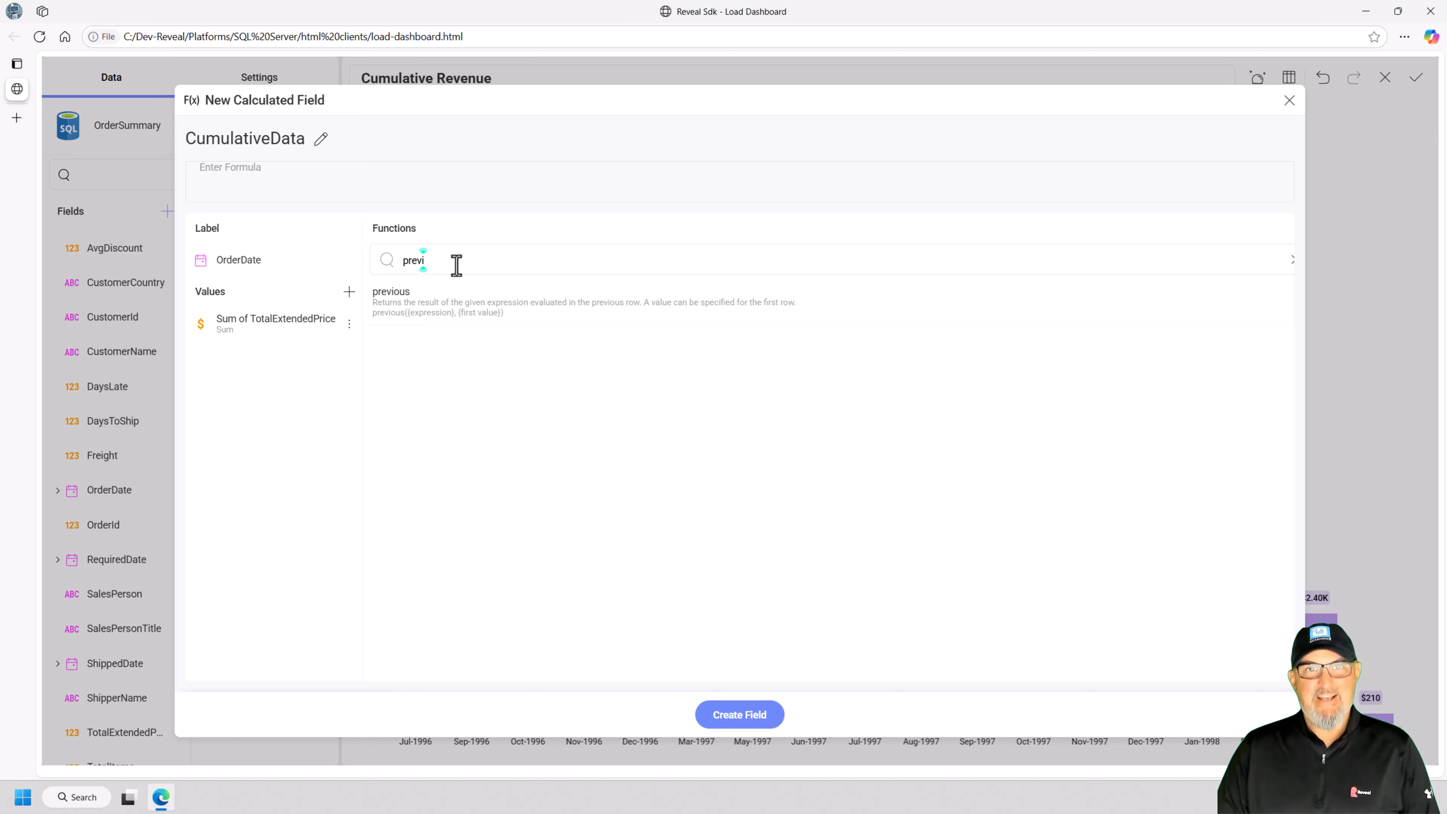
left_click(446, 313)
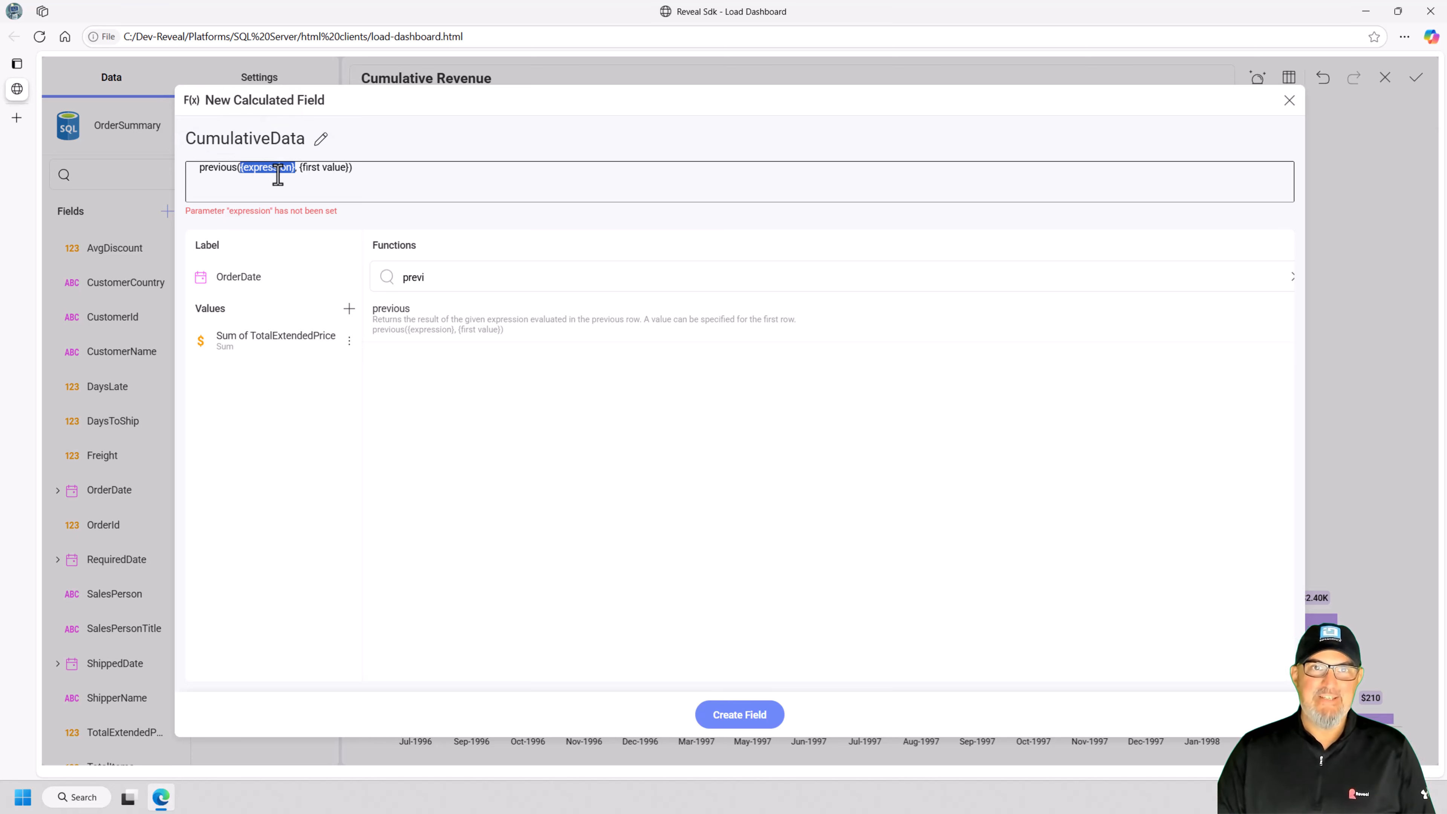
key("ctrl+v")
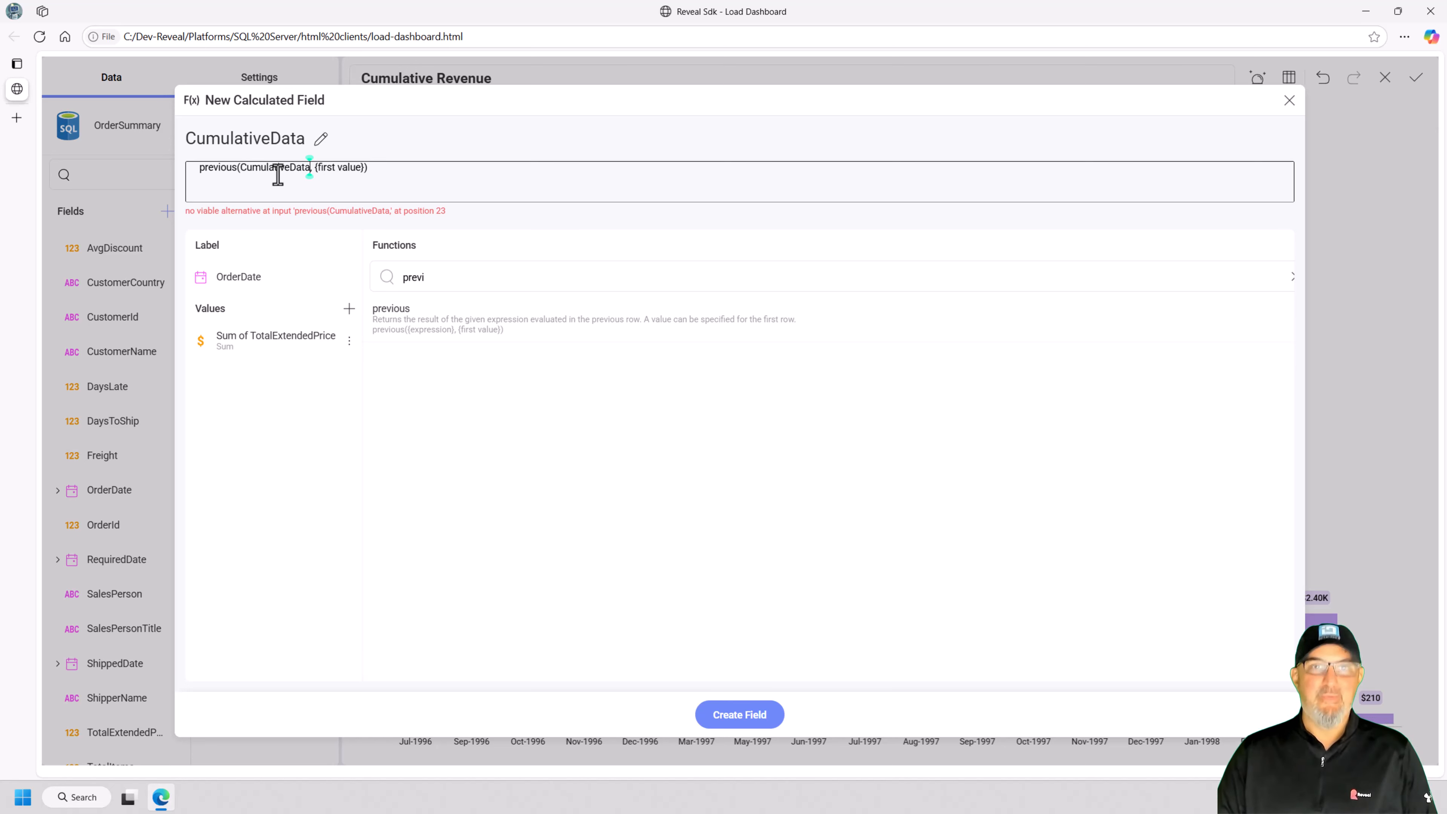
type(",")
Set the function's first value to 0 and add + [Sum of TotalExtendedPrice] after it in the formula
key("shift+Right")
key("shift+Right")
key("shift+Right")
key("shift+Right")
key("shift+Right")
key("shift+Right")
key("shift+Right")
key("shift+Right")
key("shift+Right")
key("shift+Right")
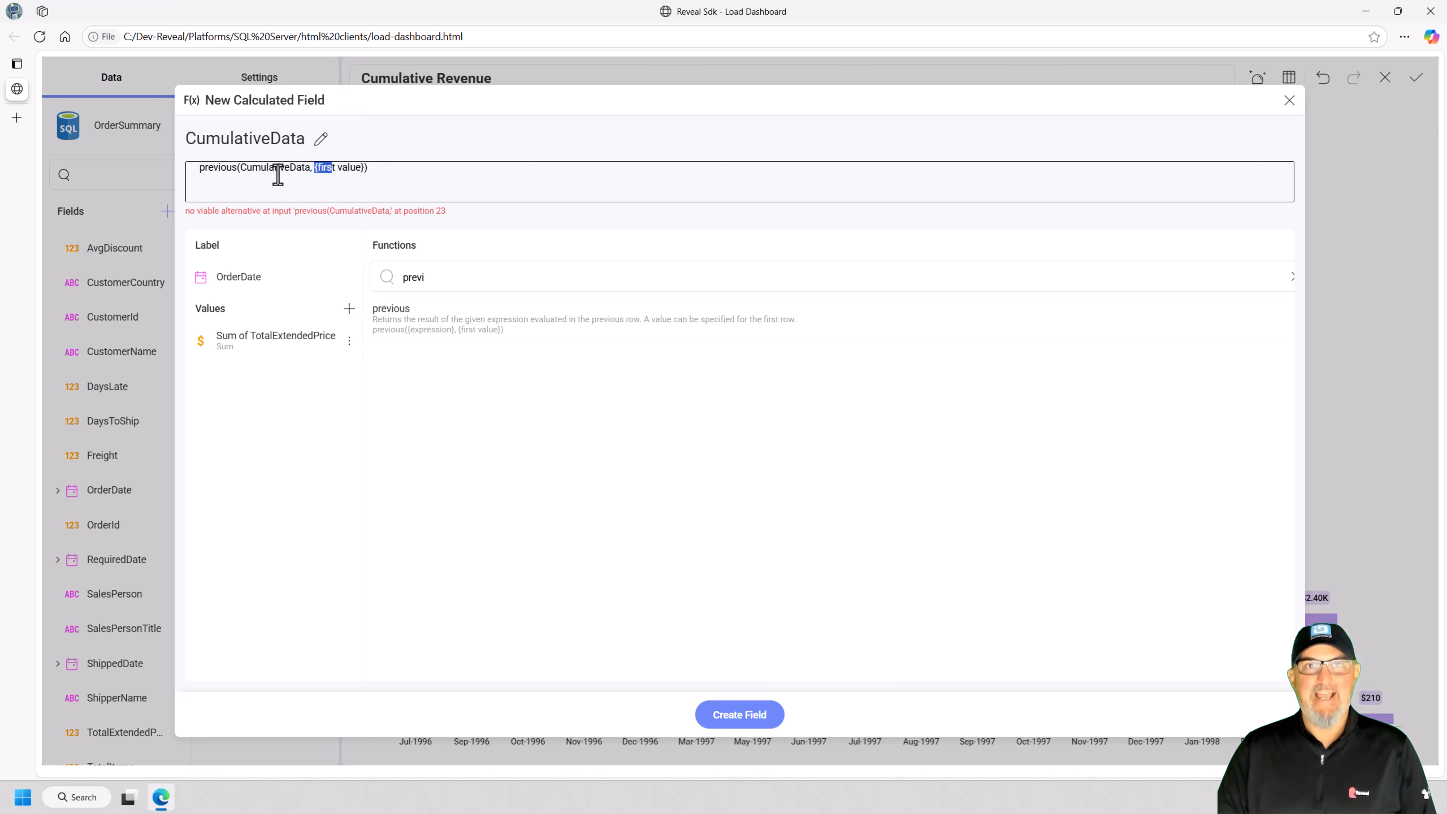
key("shift+Right")
key("shift+Right")
key("shift+Right")
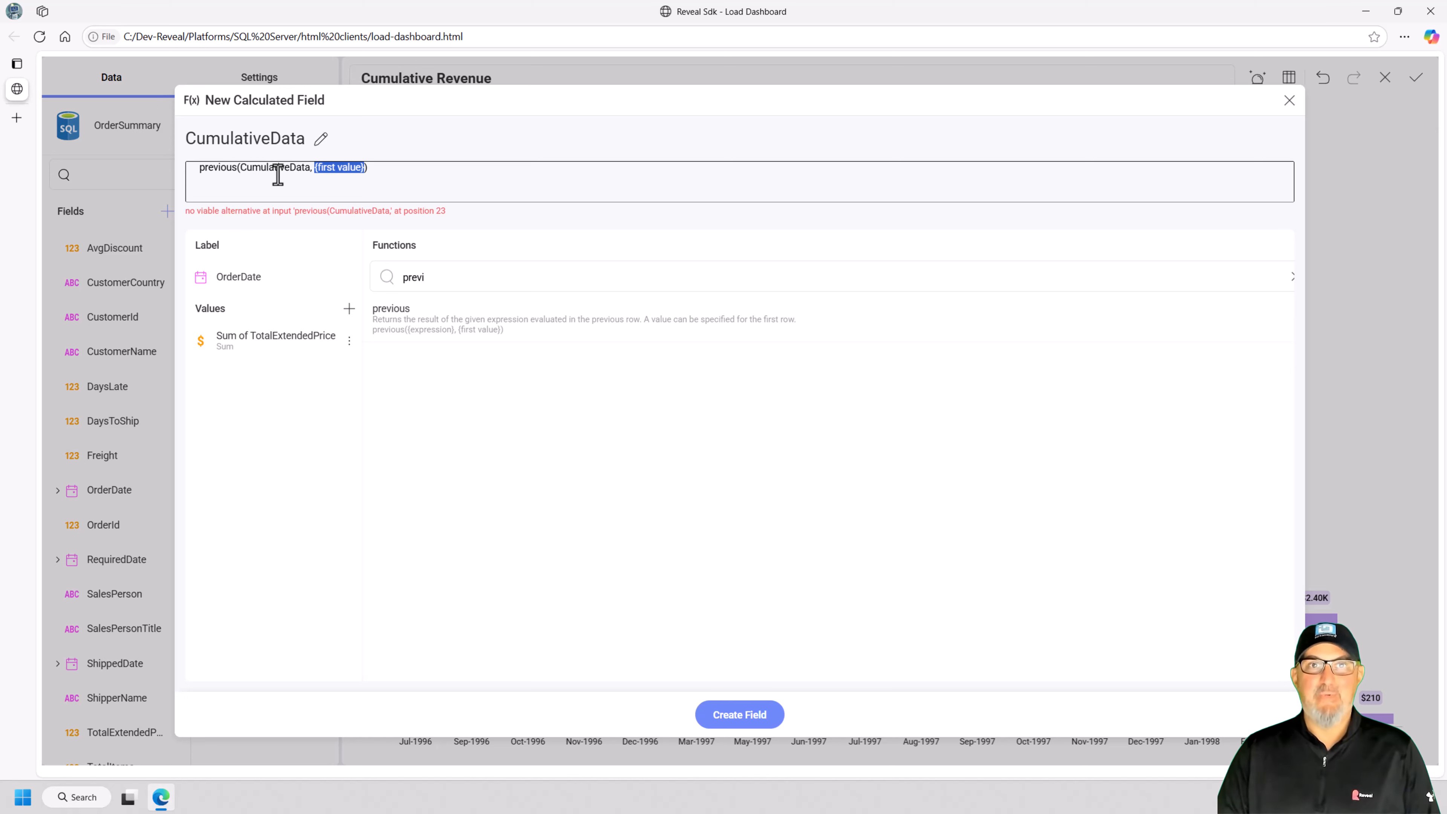
type("0)")
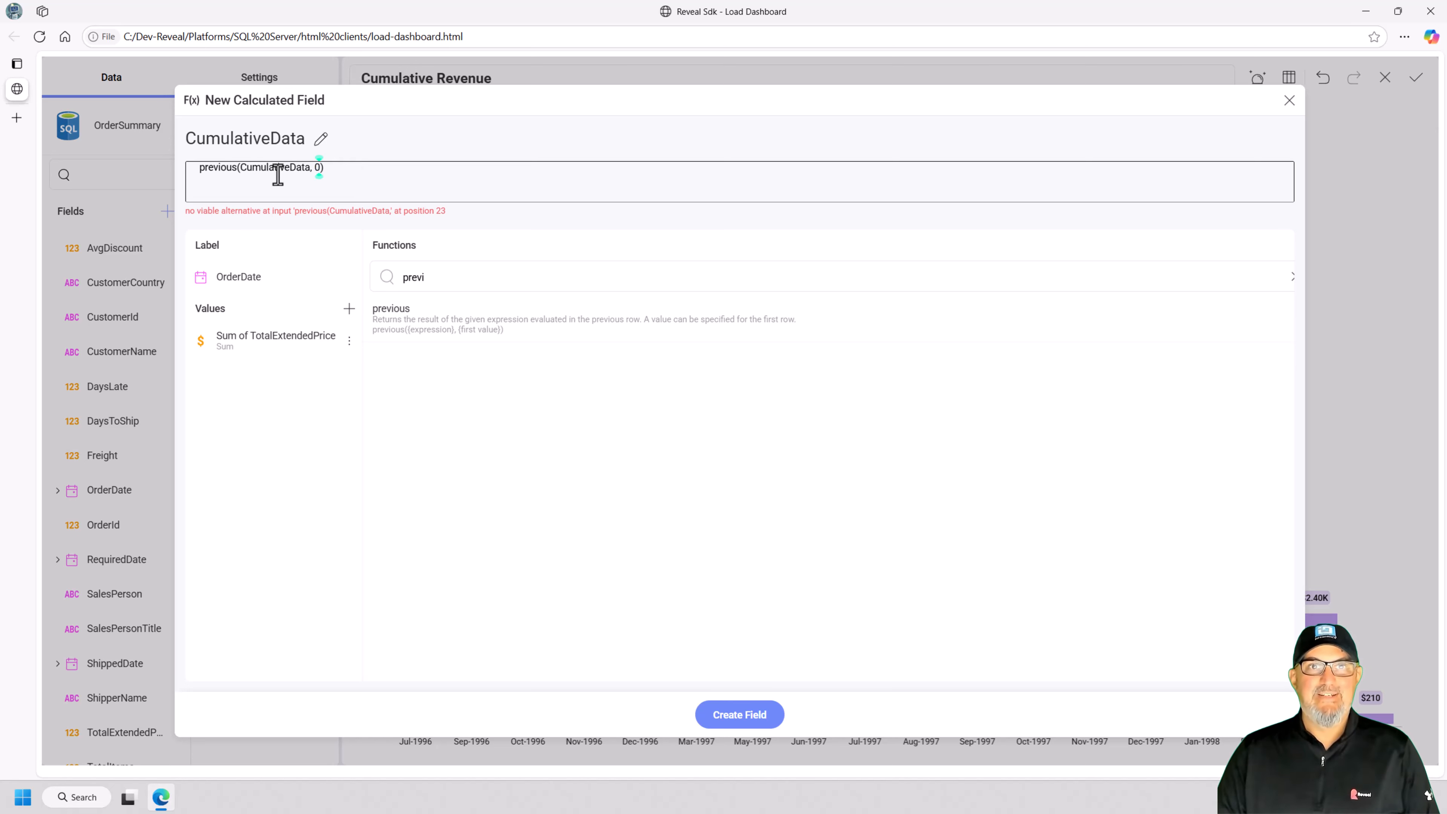
type(" +")
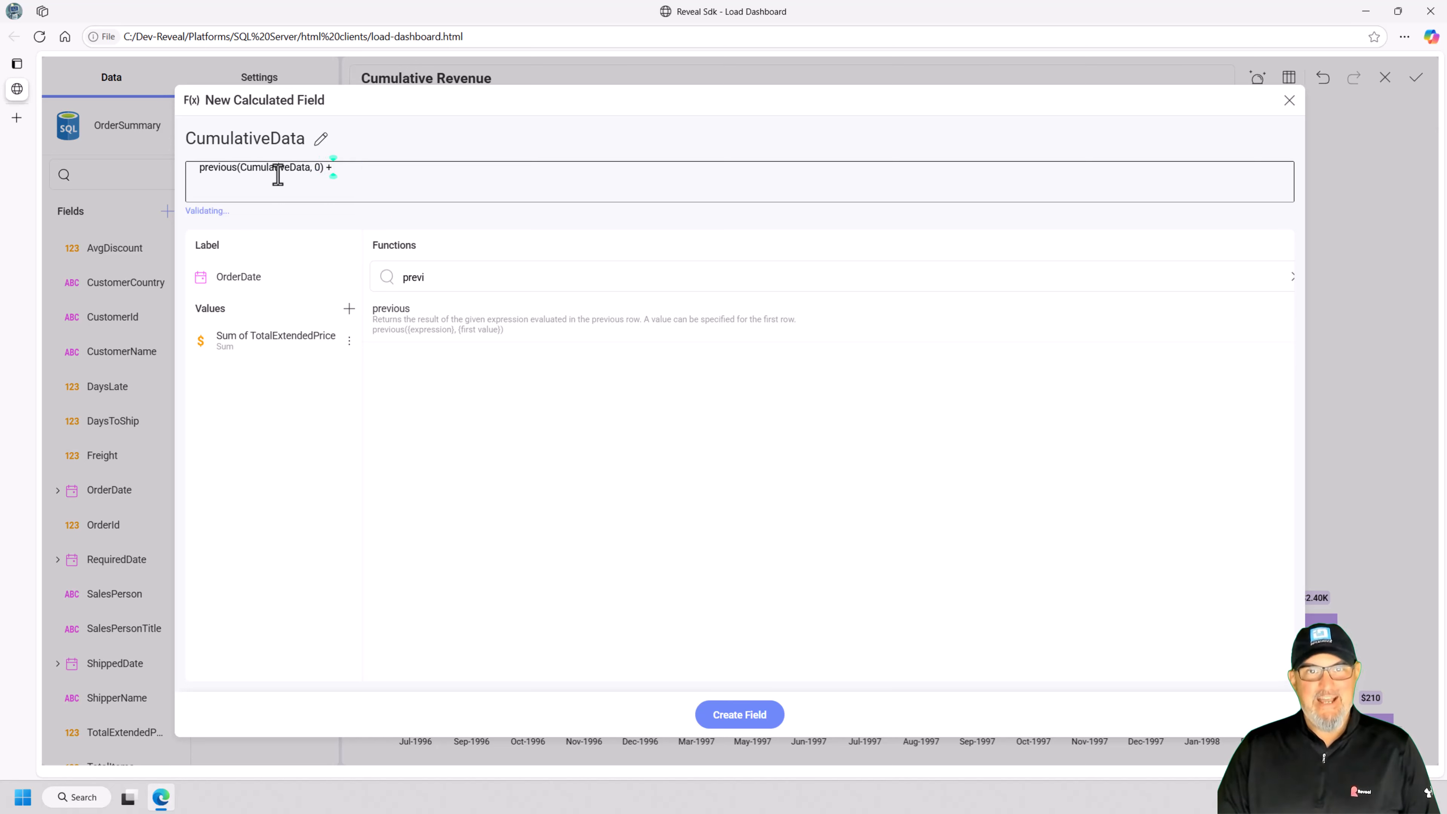
left_click(253, 348)
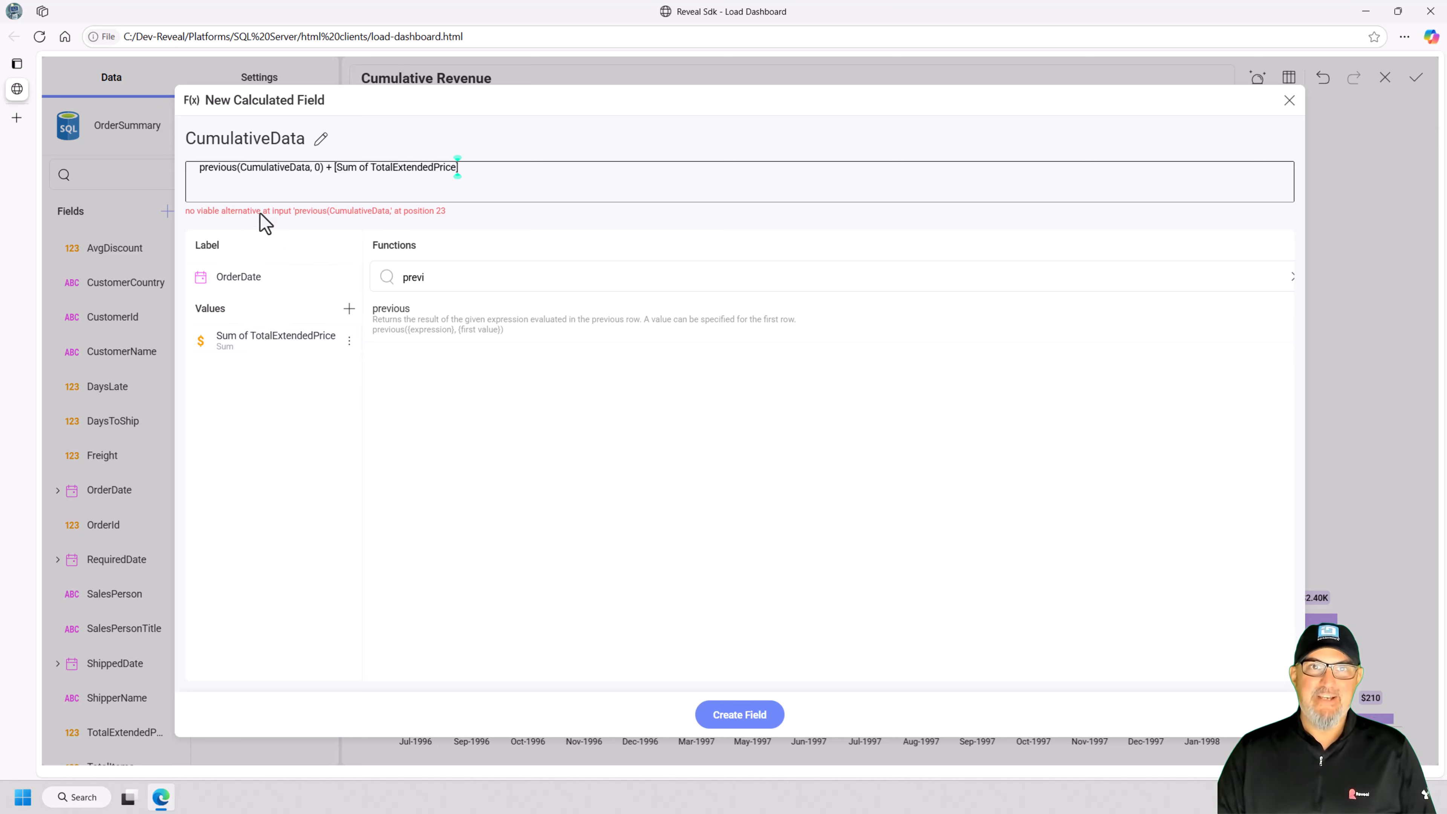
Enclose CumulativeData in square brackets so the formula reads previous([CumulativeData], 0) + [Sum of TotalExtendedPrice]
left_click(238, 167)
key("shift+End")
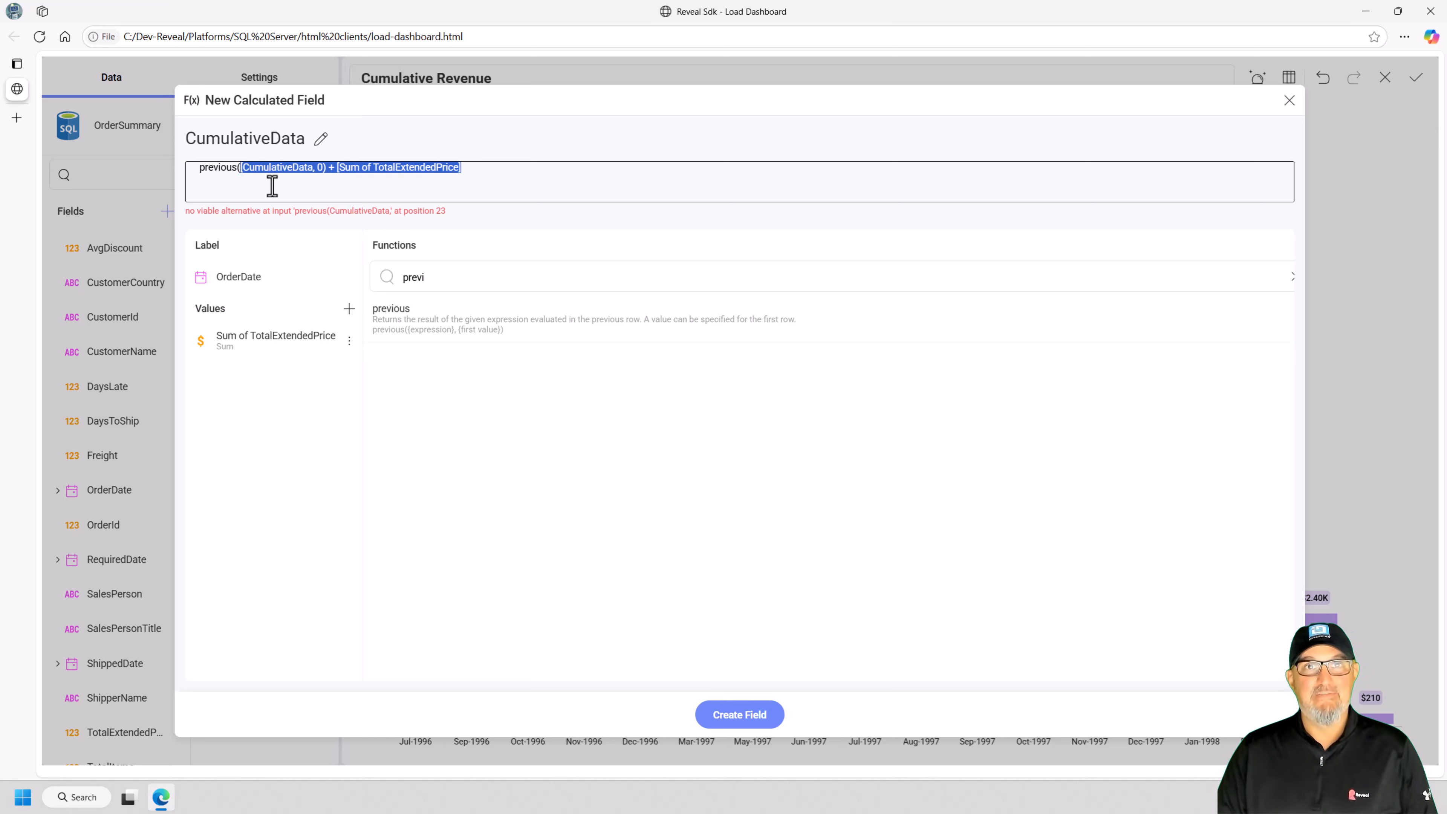
type("[")
key("Left")
key("Left")
key("Left")
key("Left")
key("Left")
key("Left")
key("Left")
key("Left")
key("Left")
key("Left")
key("Left")
key("Left")
key("Left")
key("Left")
key("Left")
key("Left")
key("Left")
key("Left")
key("Left")
key("Left")
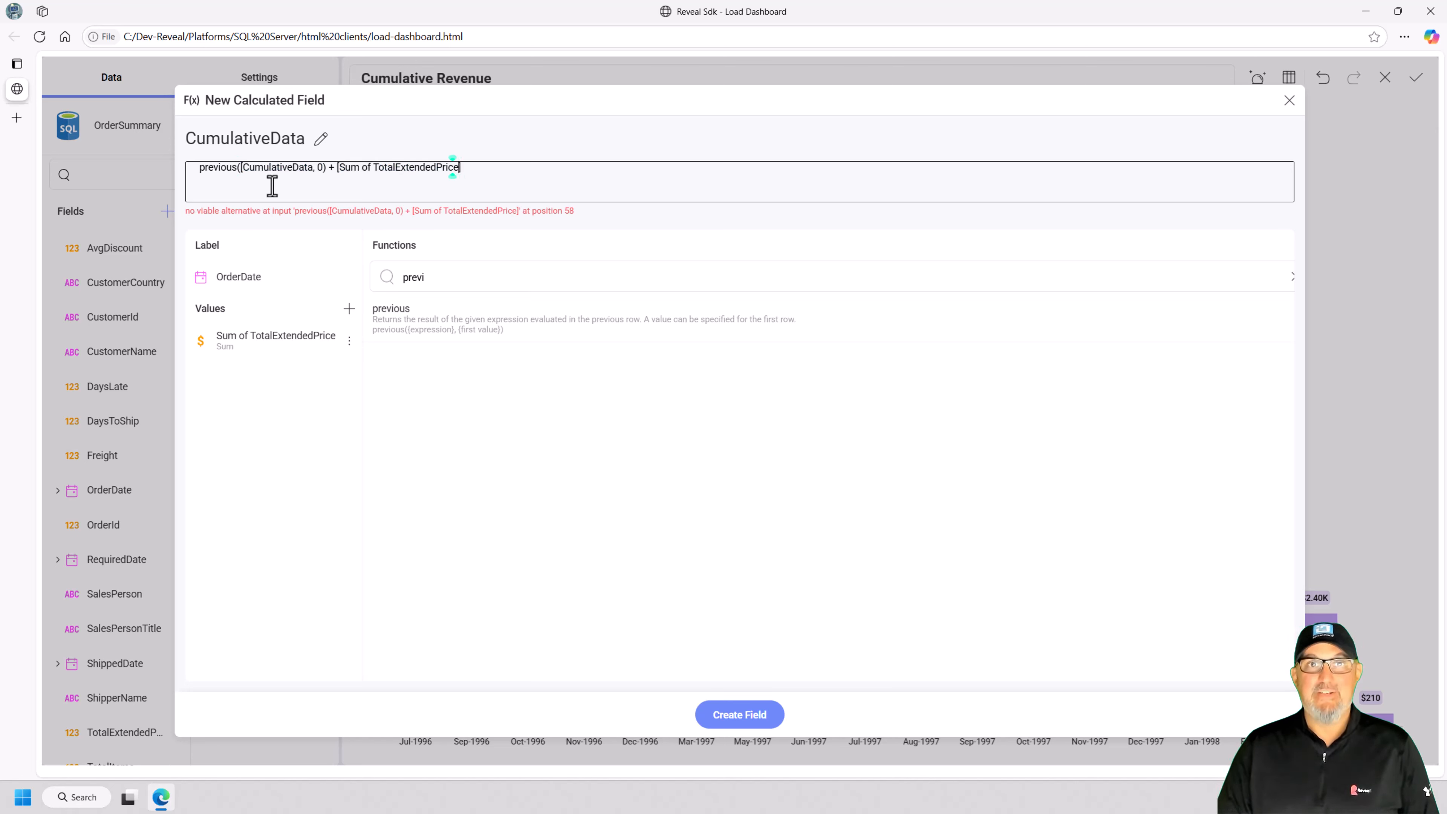
key("Left")
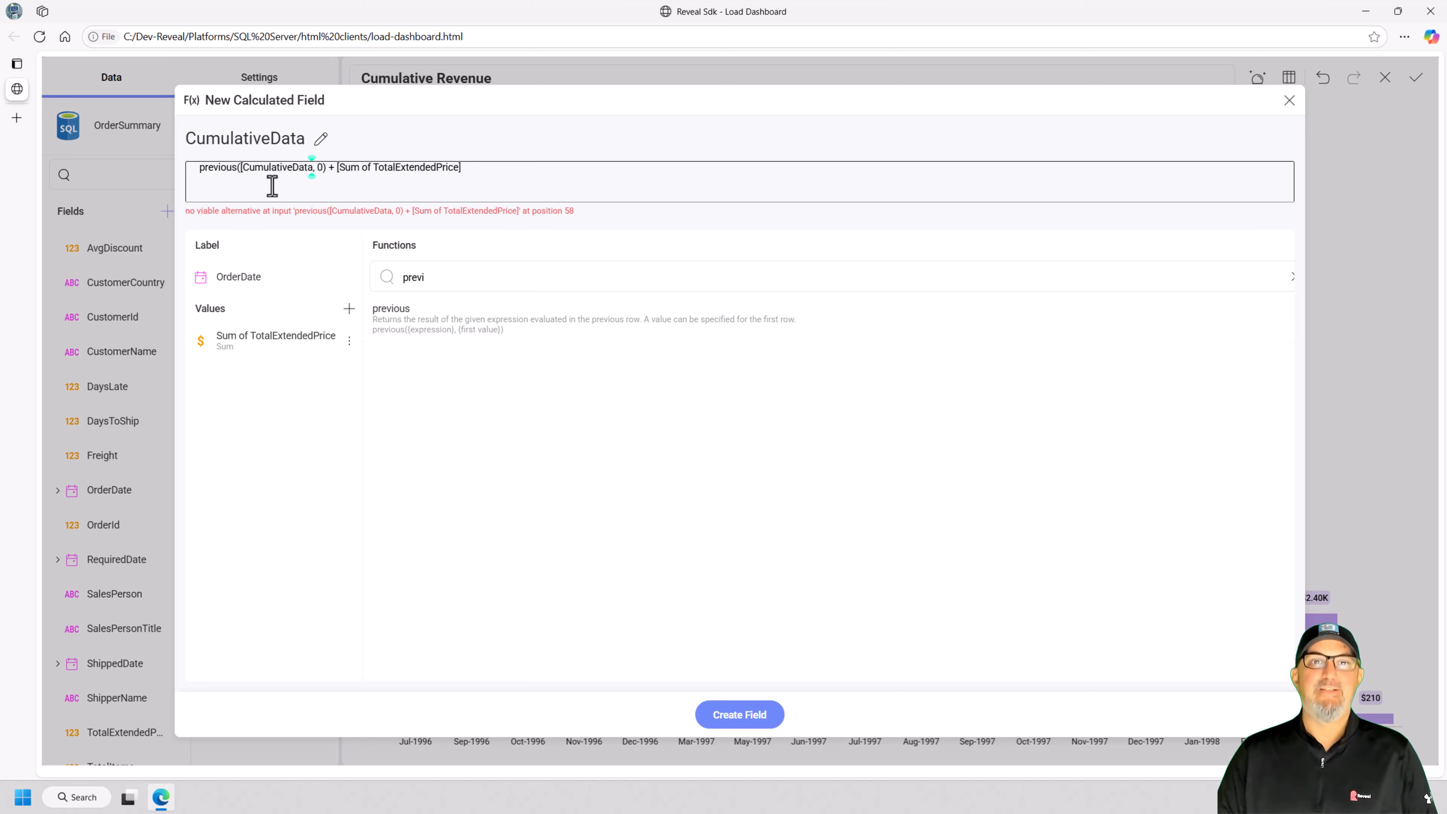
type("]")
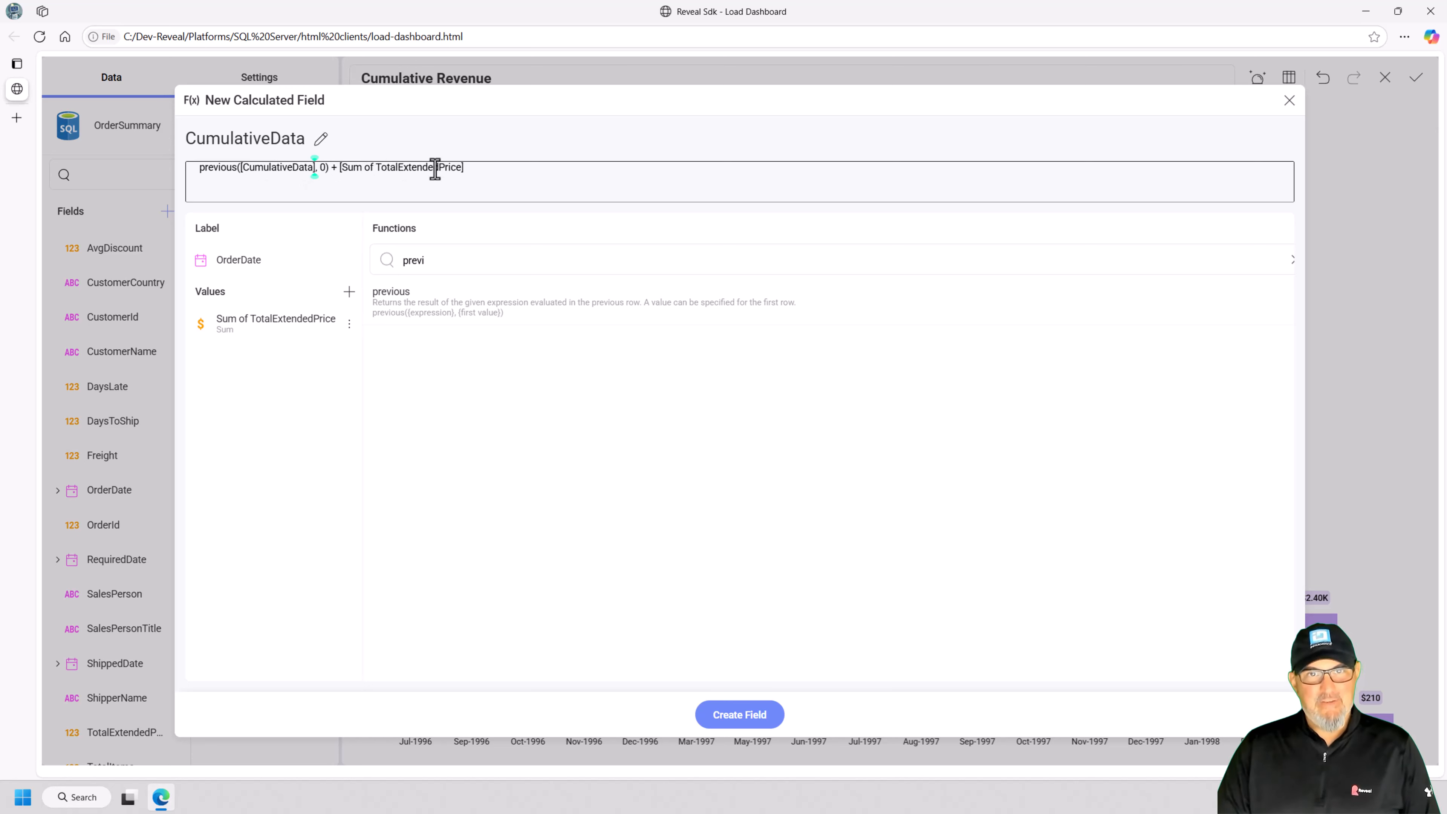
Create the CumulativeData field from the finished formula previous([CumulativeData], 0) + [Sum of TotalExtendedPrice]
double_click(307, 170)
double_click(396, 169)
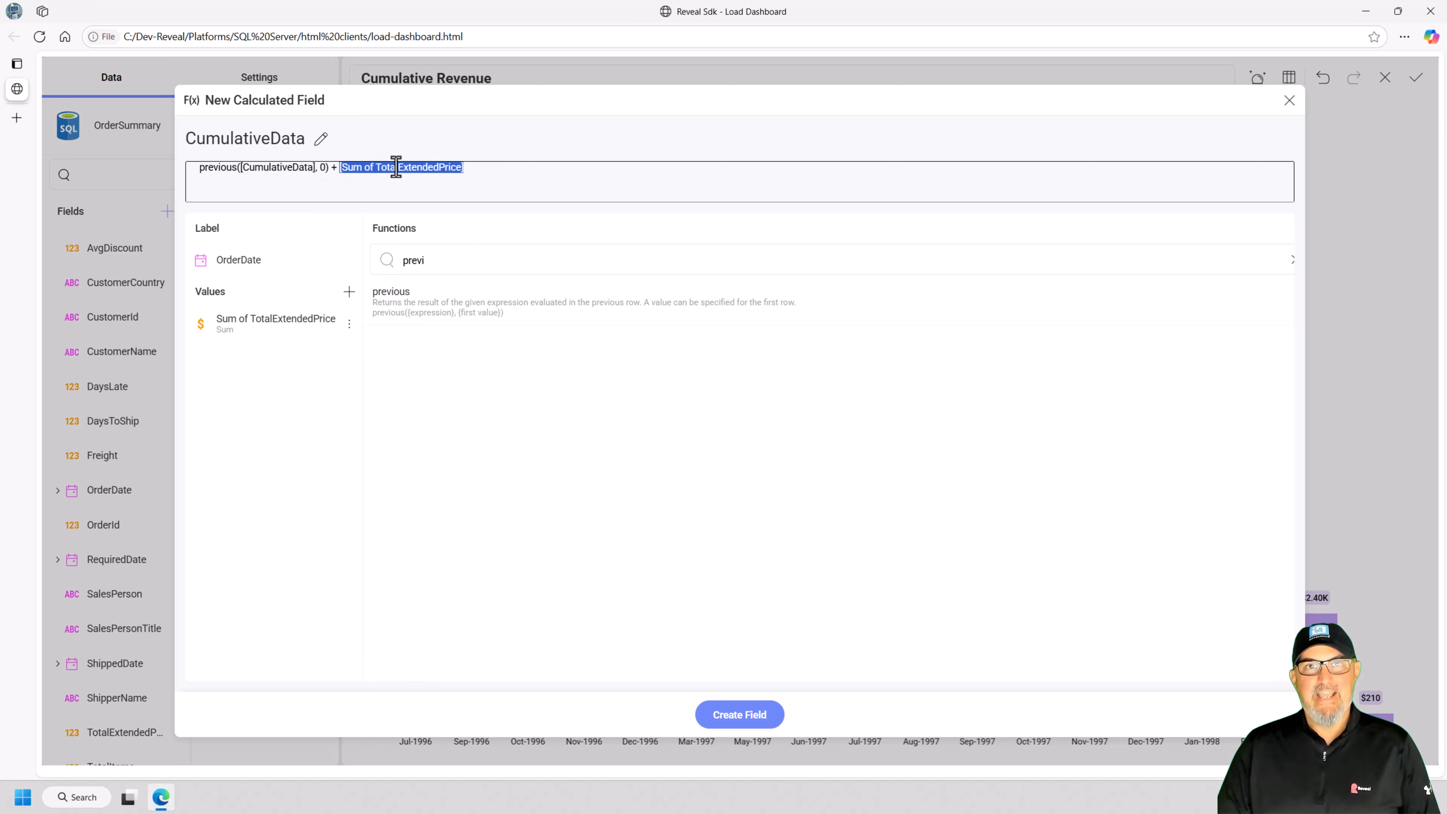
left_click(735, 719)
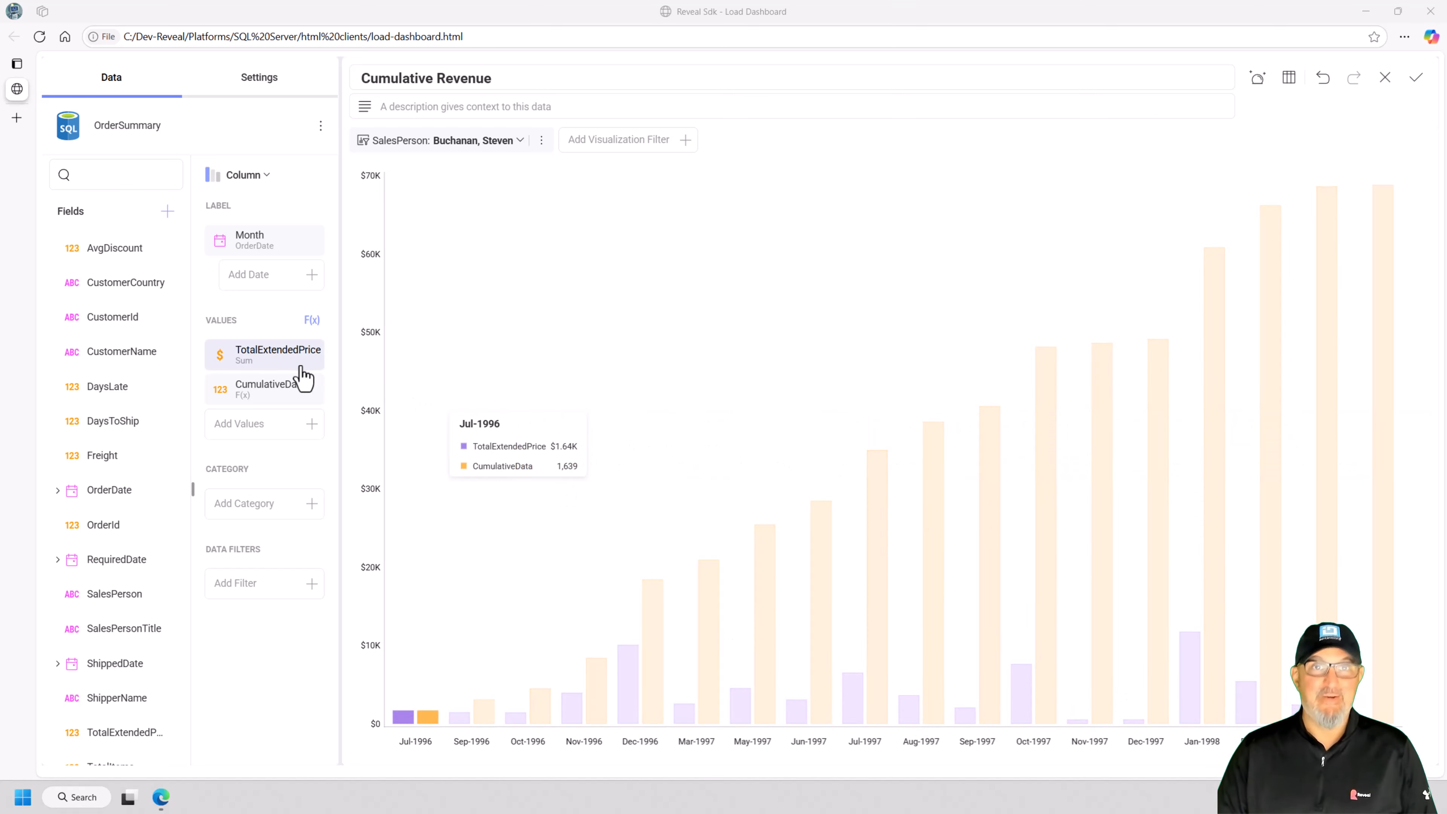
Hide the TotalExtendedPrice value from the Cumulative Revenue chart by turning off its Is Visible setting and update the field
left_click(251, 363)
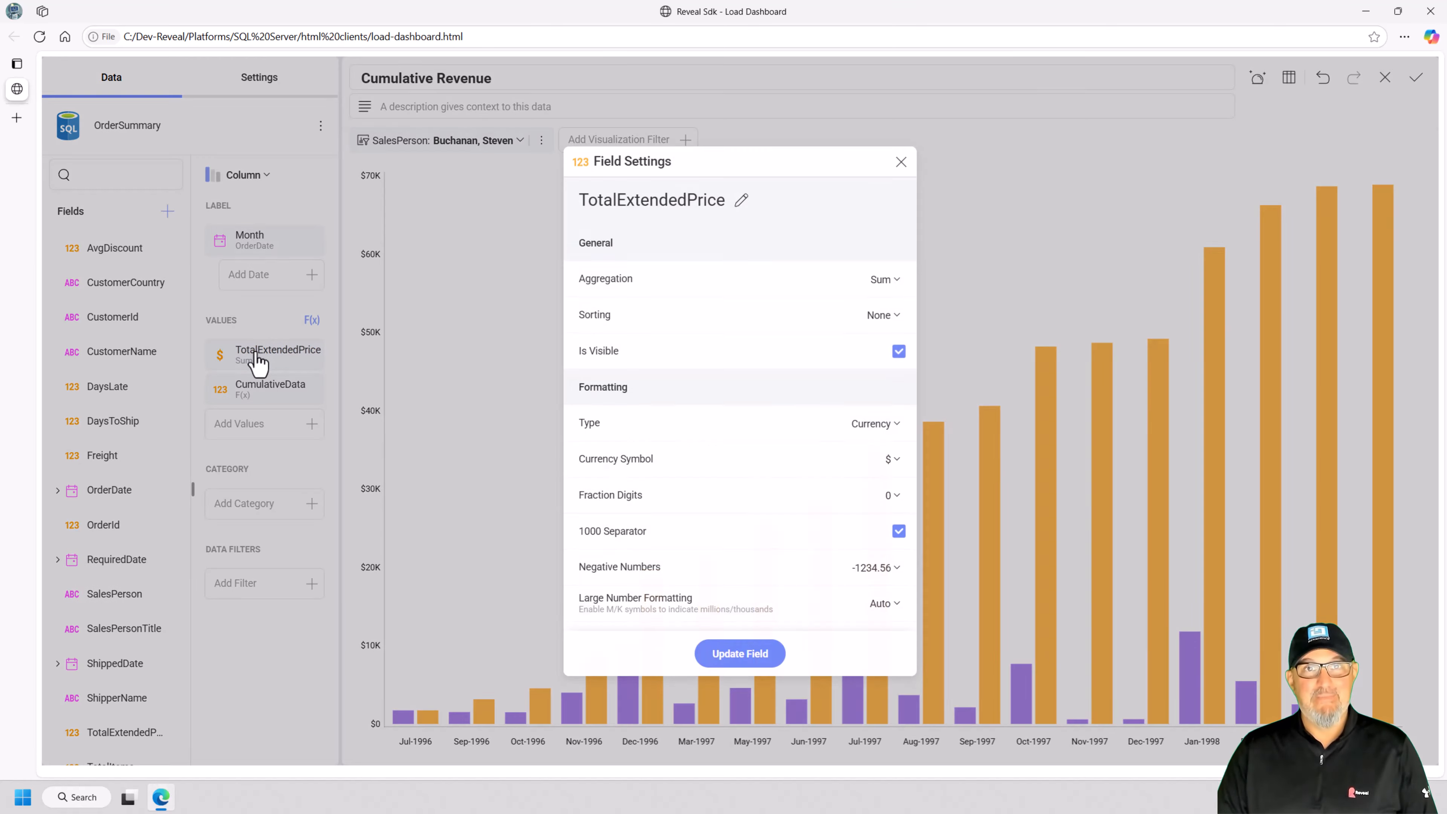
left_click(853, 357)
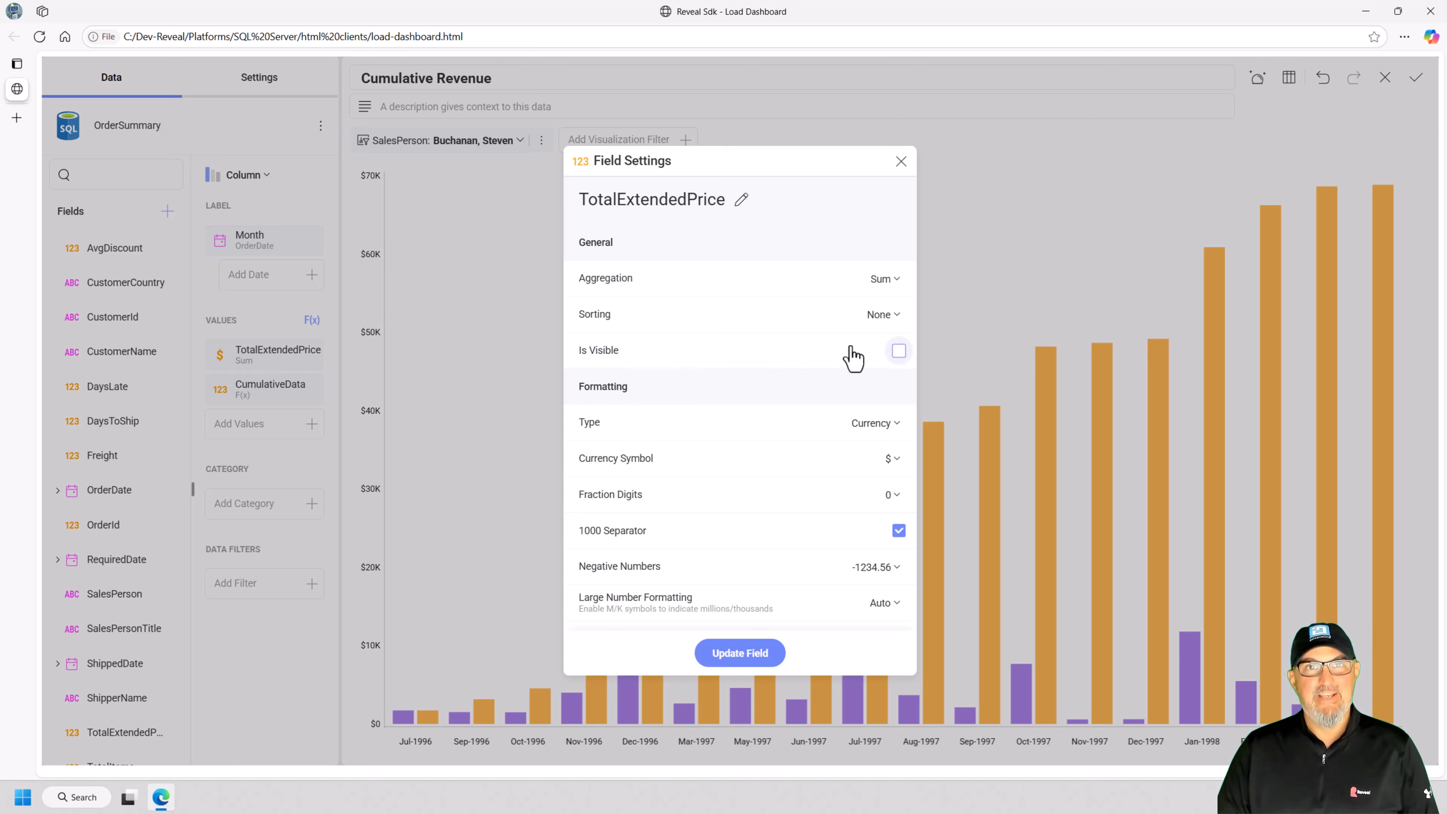
left_click(758, 653)
Set the CumulativeData value's formatting type to Currency and update the field
left_click(283, 399)
left_click(883, 602)
left_click(897, 401)
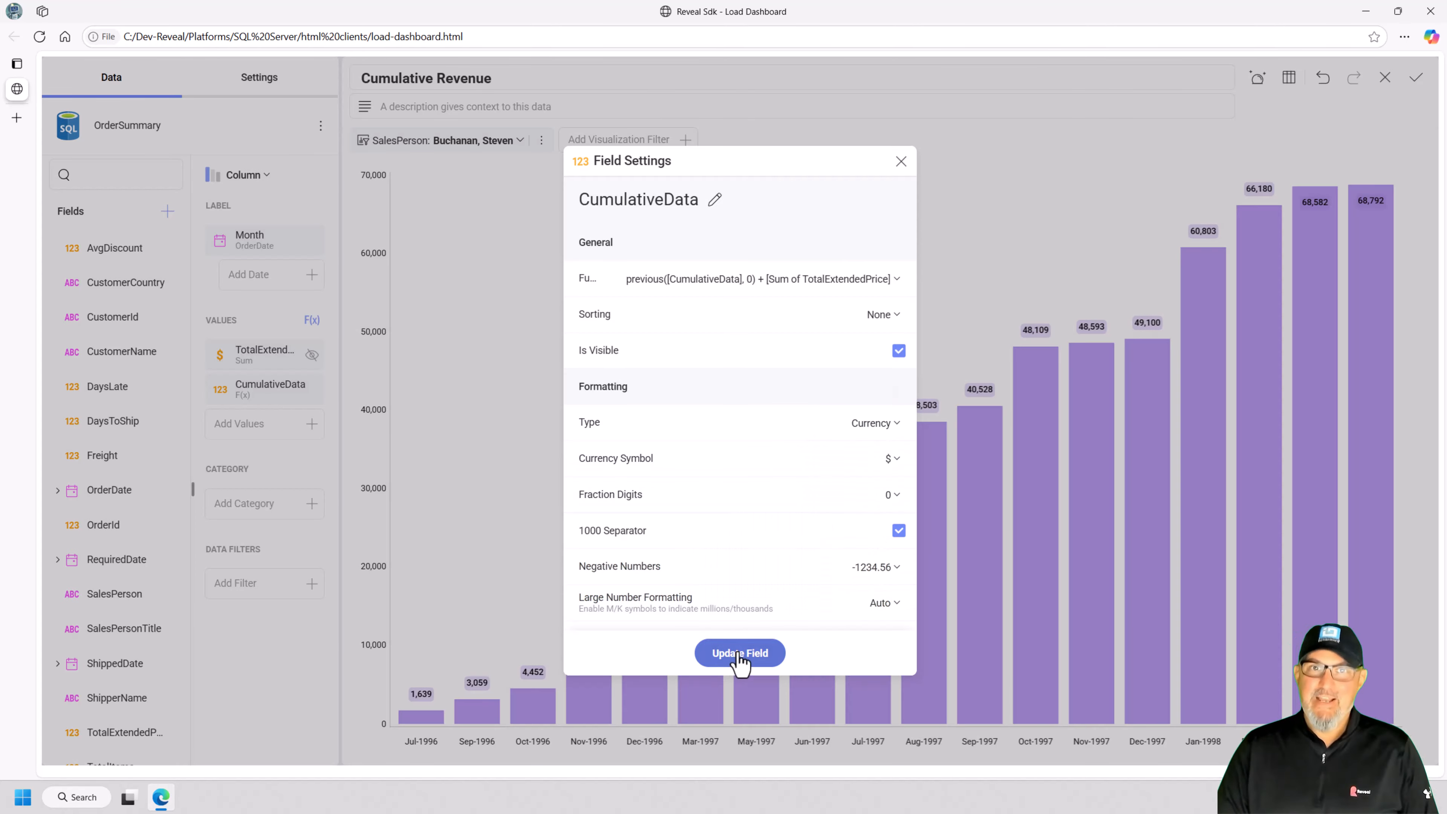
left_click(739, 653)
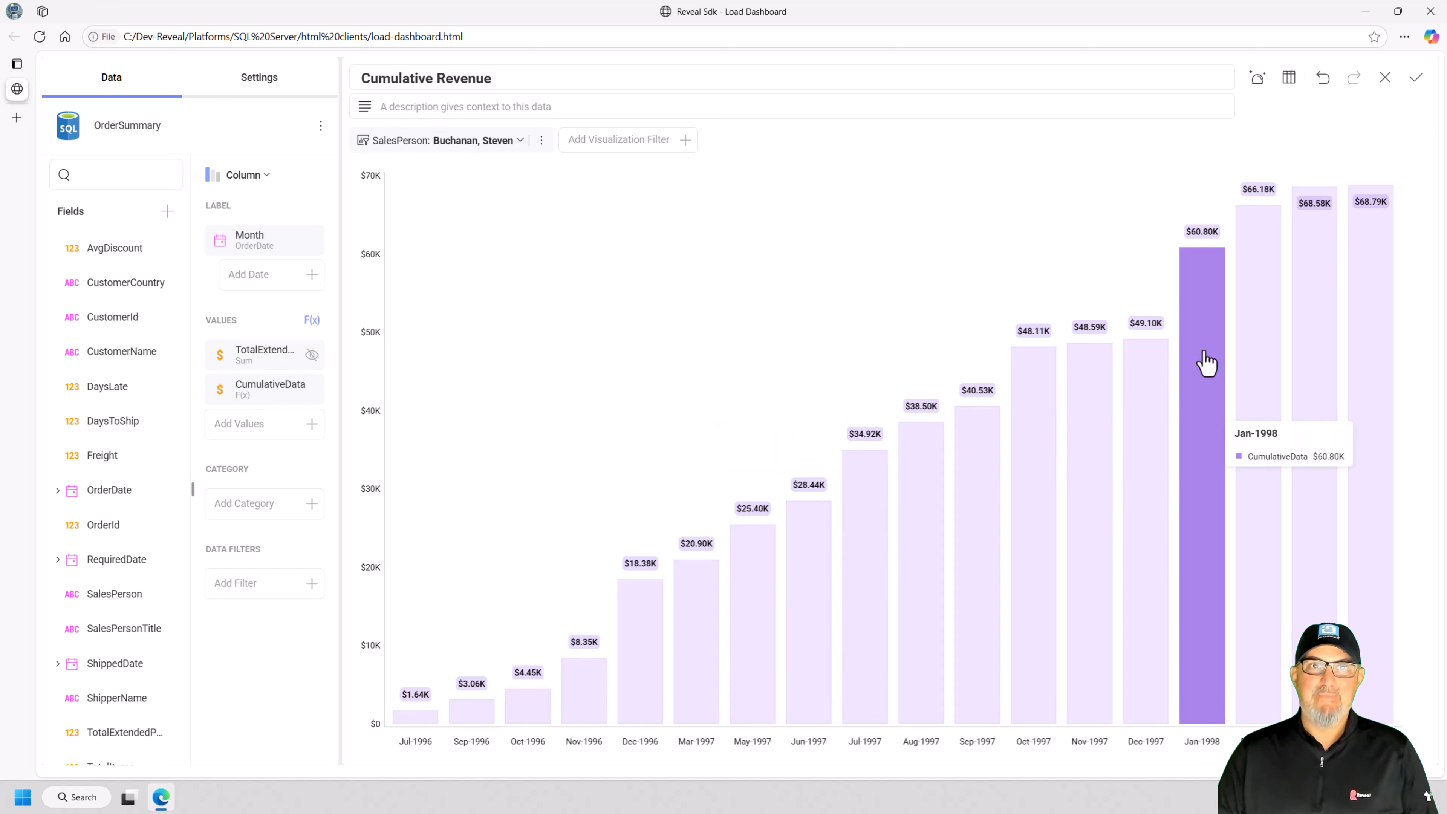
Accept the Cumulative Revenue visualization changes and finish editing the Salesperson Sales Analysis dashboard
left_click(1415, 80)
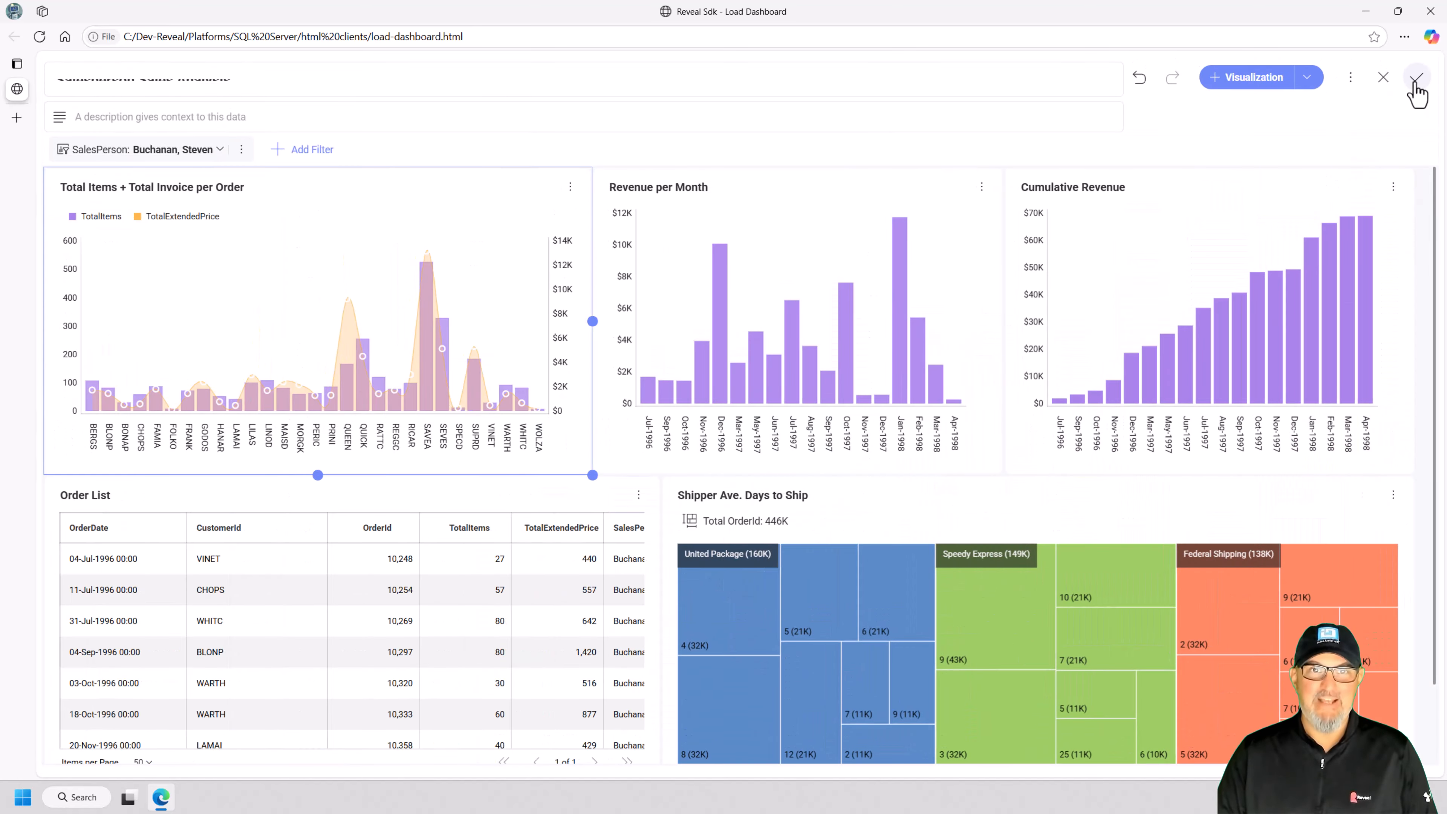
left_click(1415, 80)
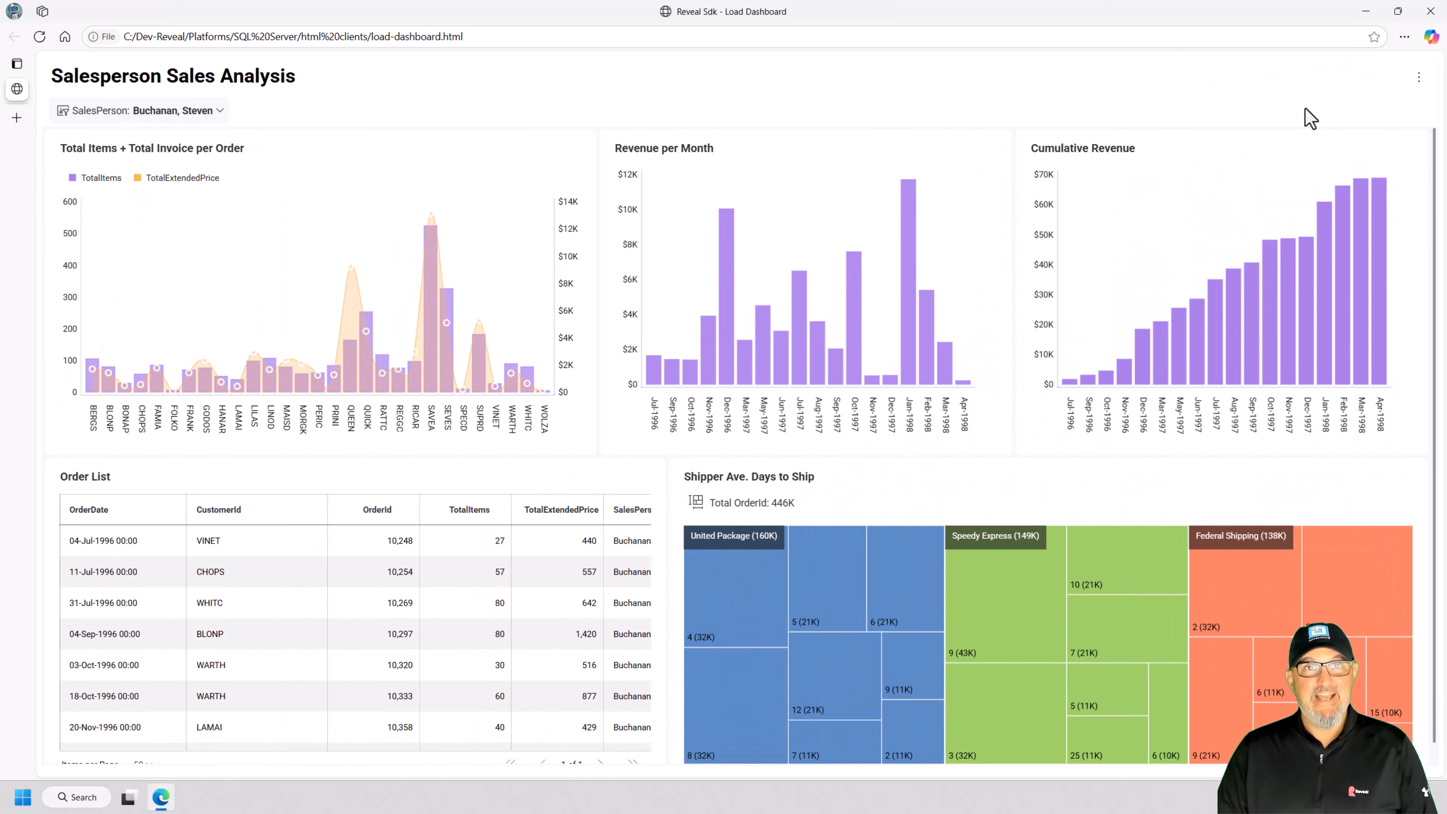